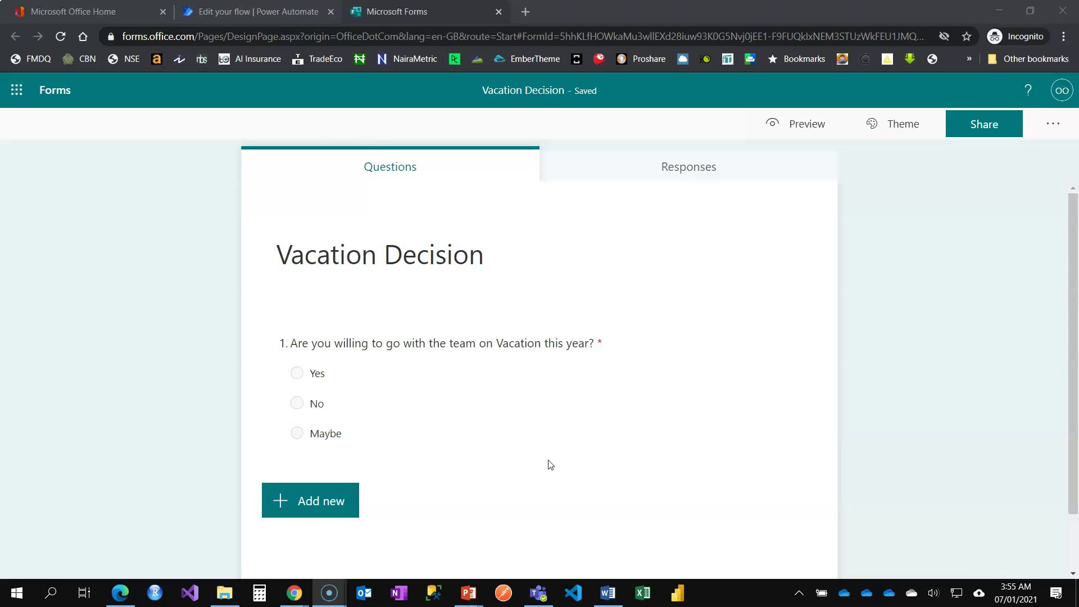
Switch to the 'Edit your flow | Power Automate' tab to reach the Create page.
left_click(287, 12)
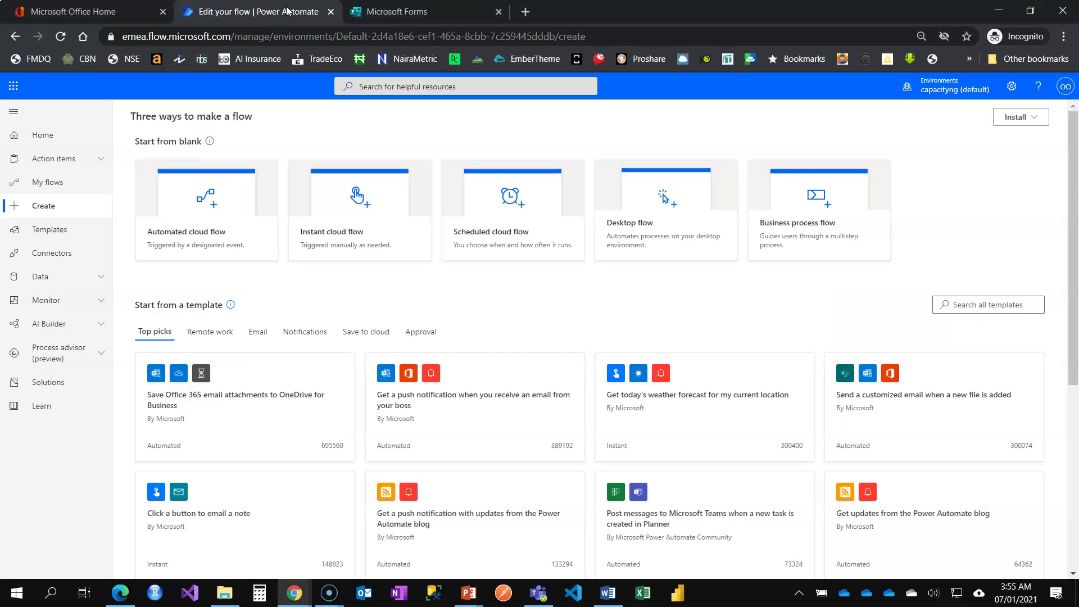
Create an automated cloud flow 'Vacation Flow' with the 'When a new response is submitted' trigger.
left_click(253, 214)
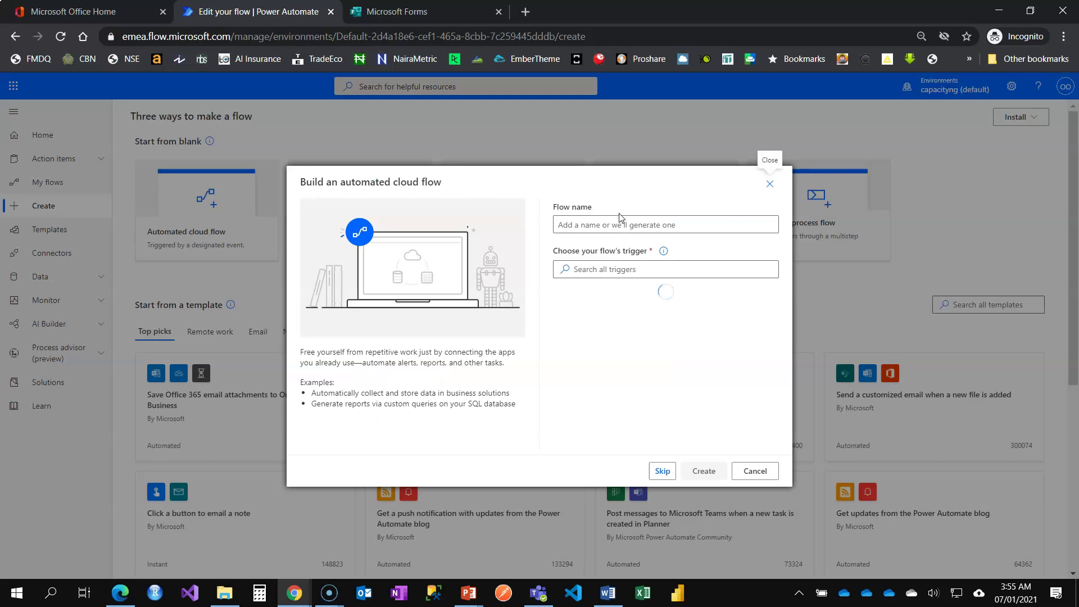
type("Vacation")
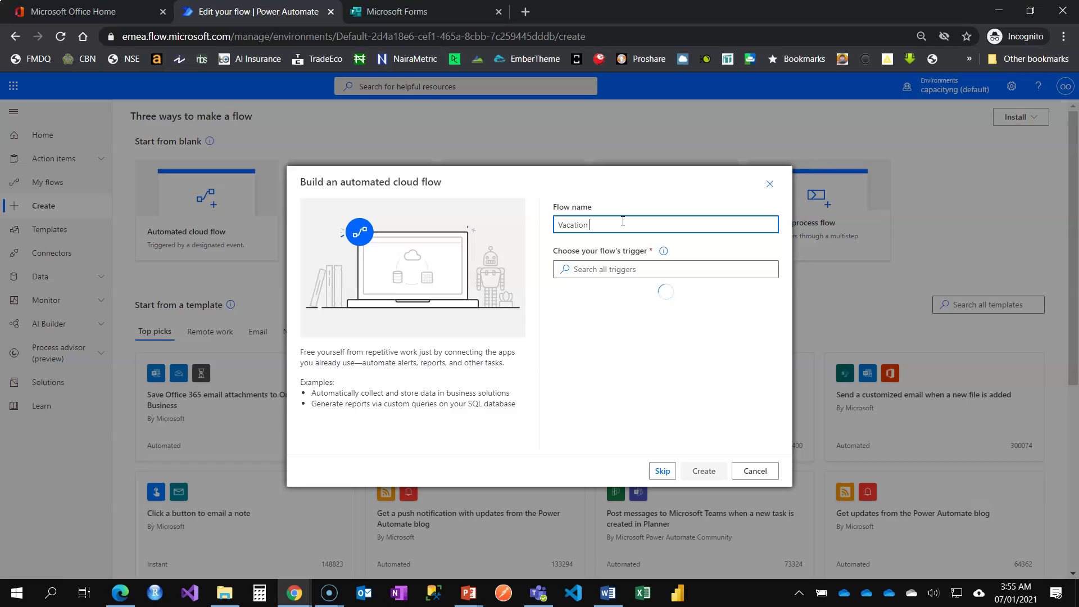
type(" Flow")
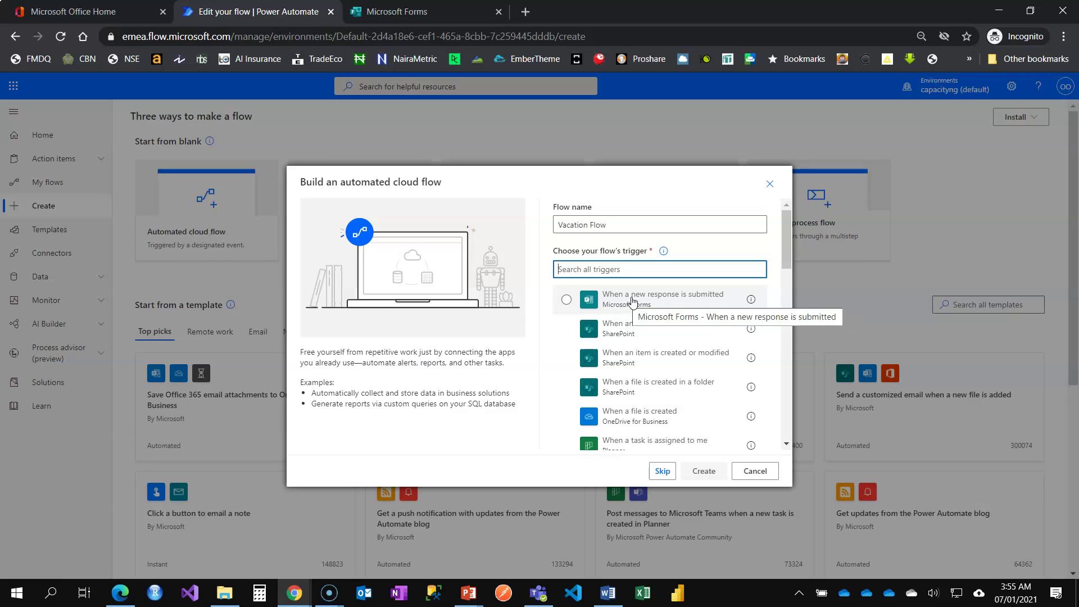
left_click(632, 299)
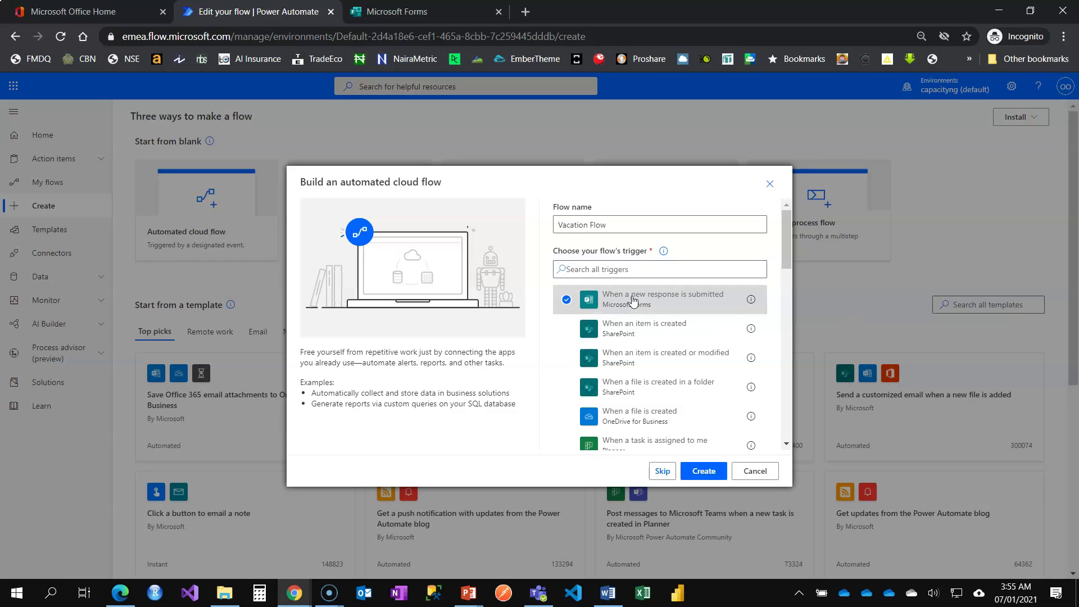
left_click(704, 471)
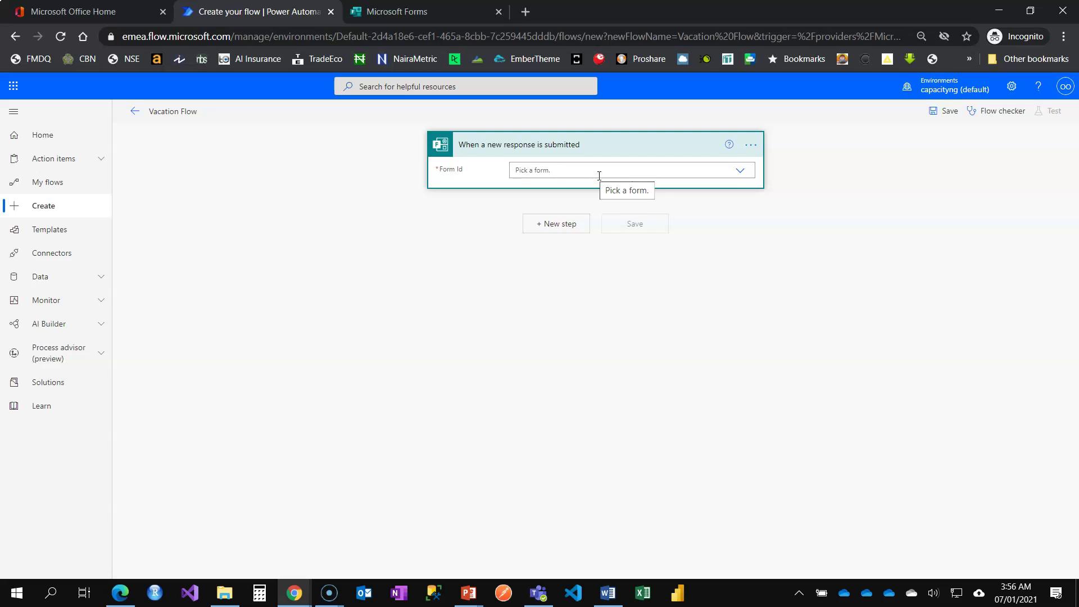
Set the trigger's Form Id to the Vacation Decision form.
left_click(392, 10)
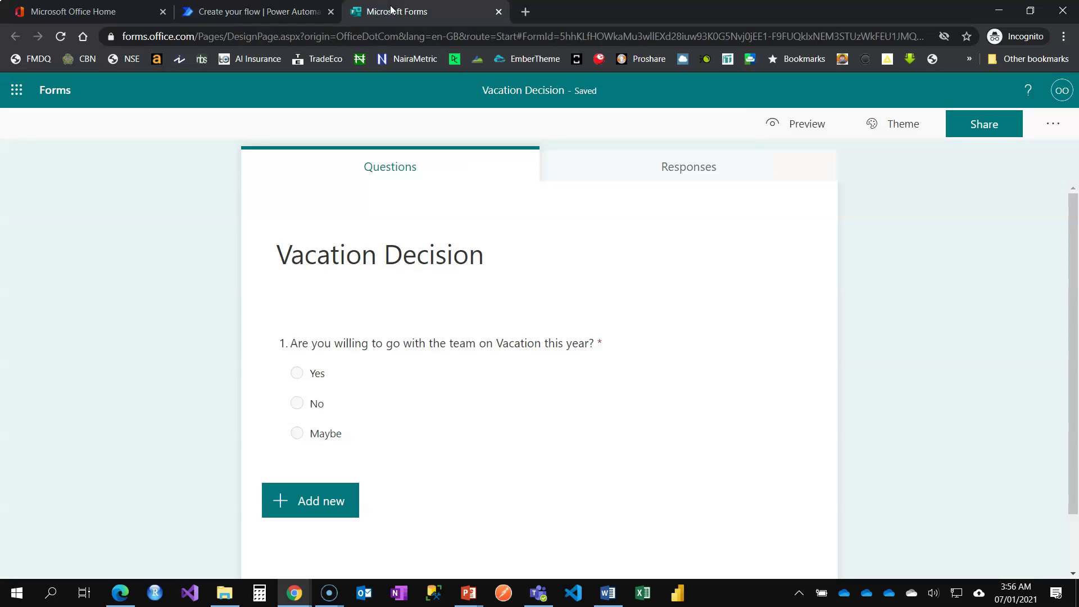
left_click(258, 13)
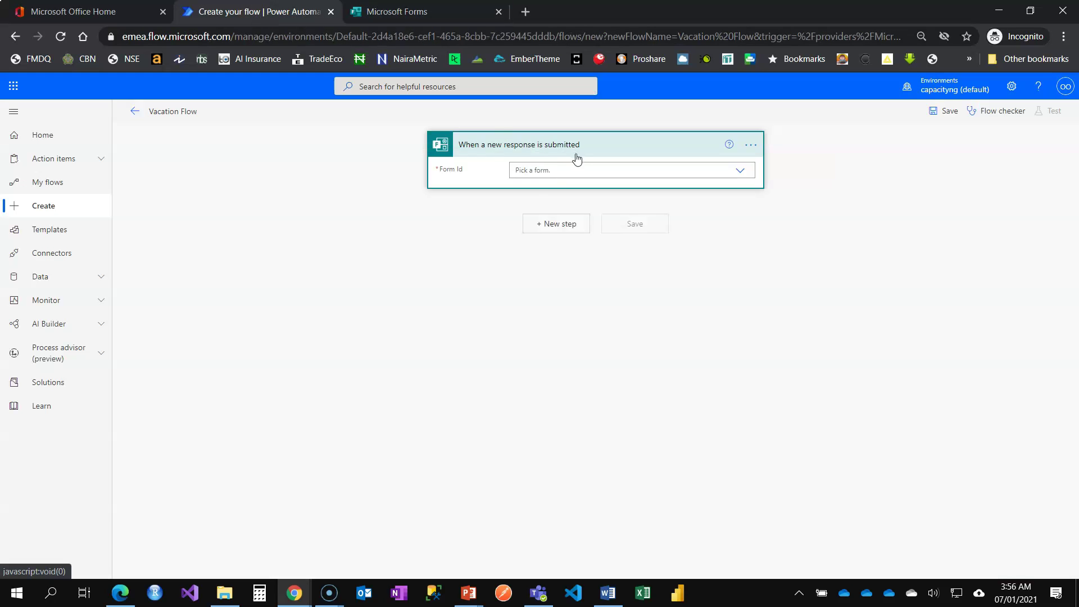
left_click(571, 170)
type("vaca")
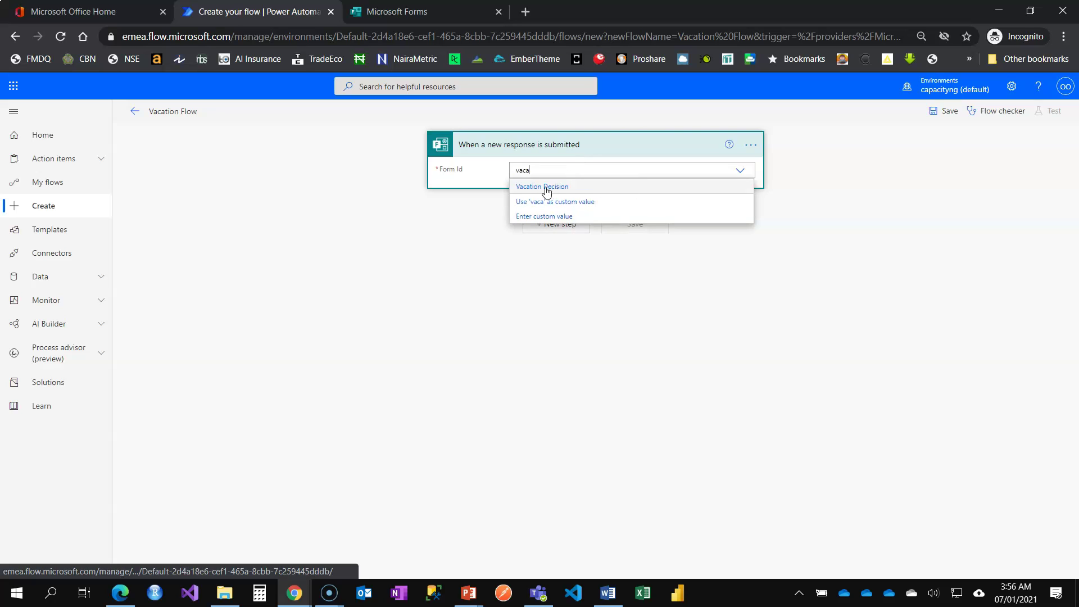
left_click(537, 188)
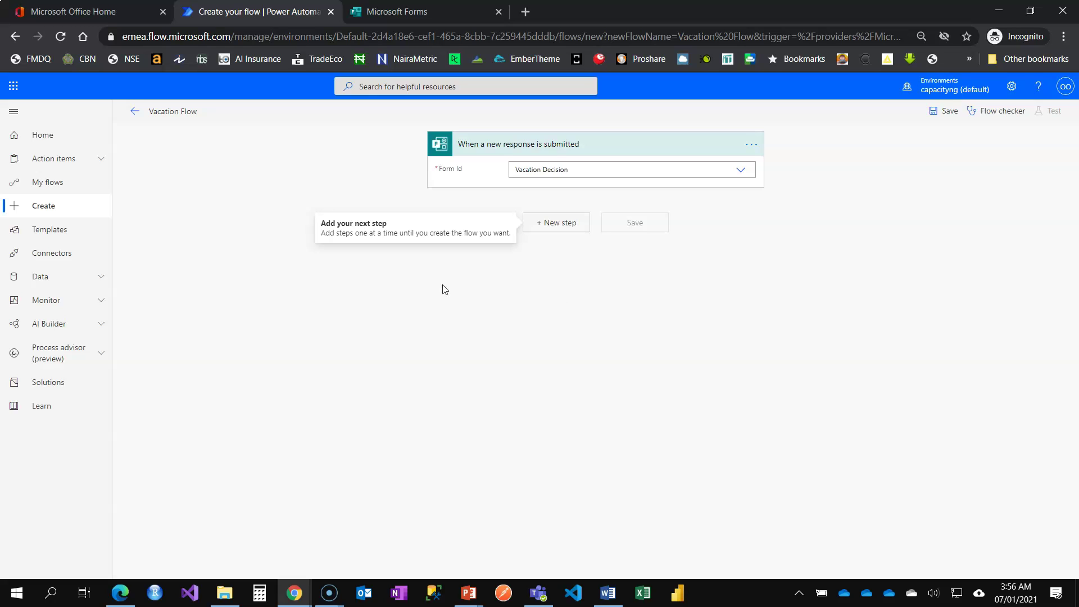
Add Get response details with Form Id Vacation Decision and the trigger's Response Id.
left_click(548, 224)
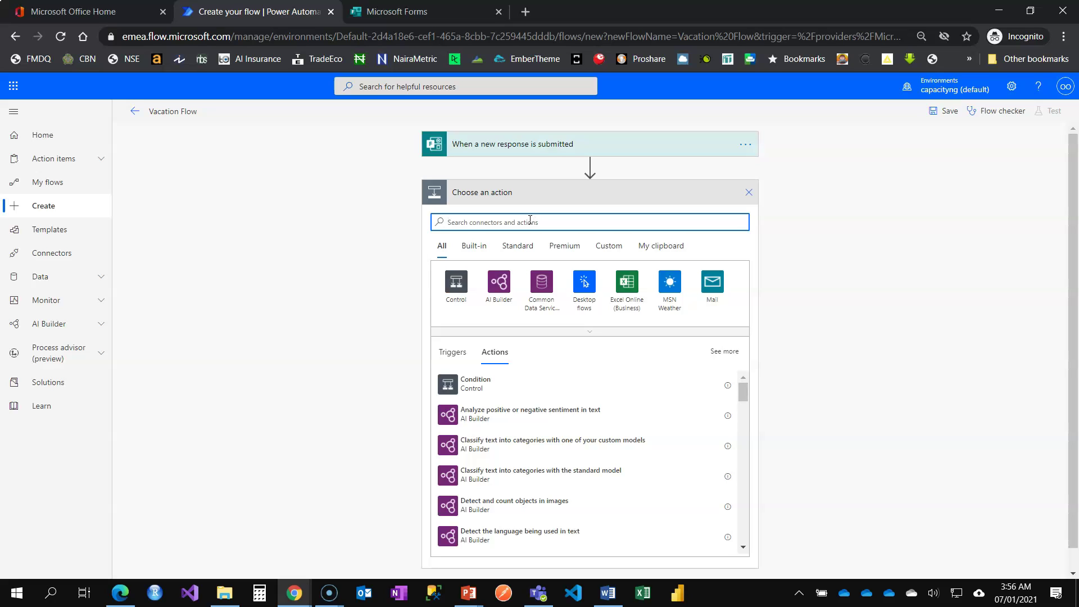
type("get re")
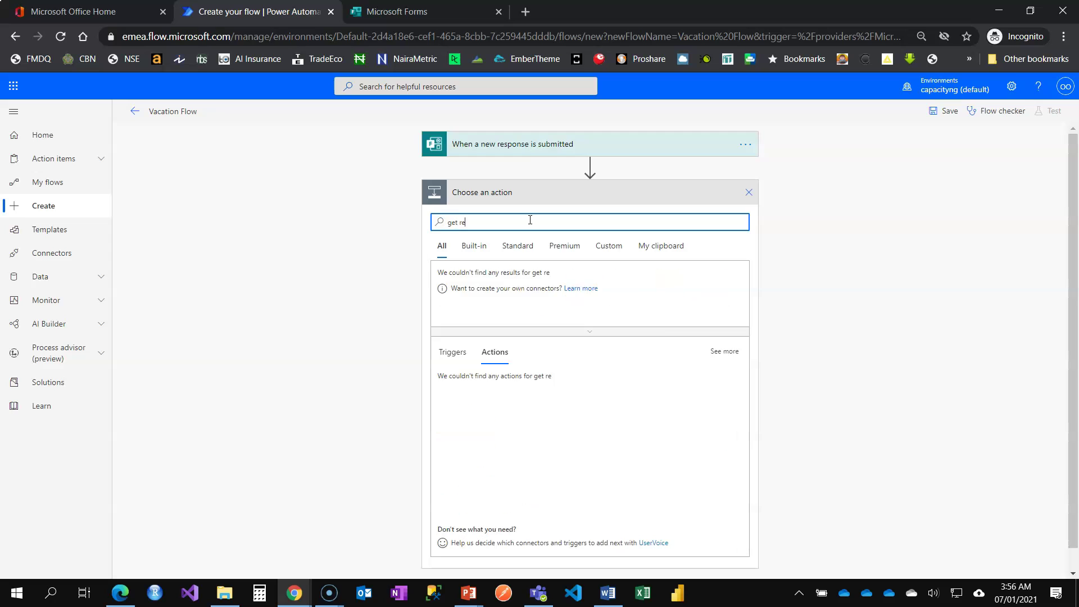
type("sponse")
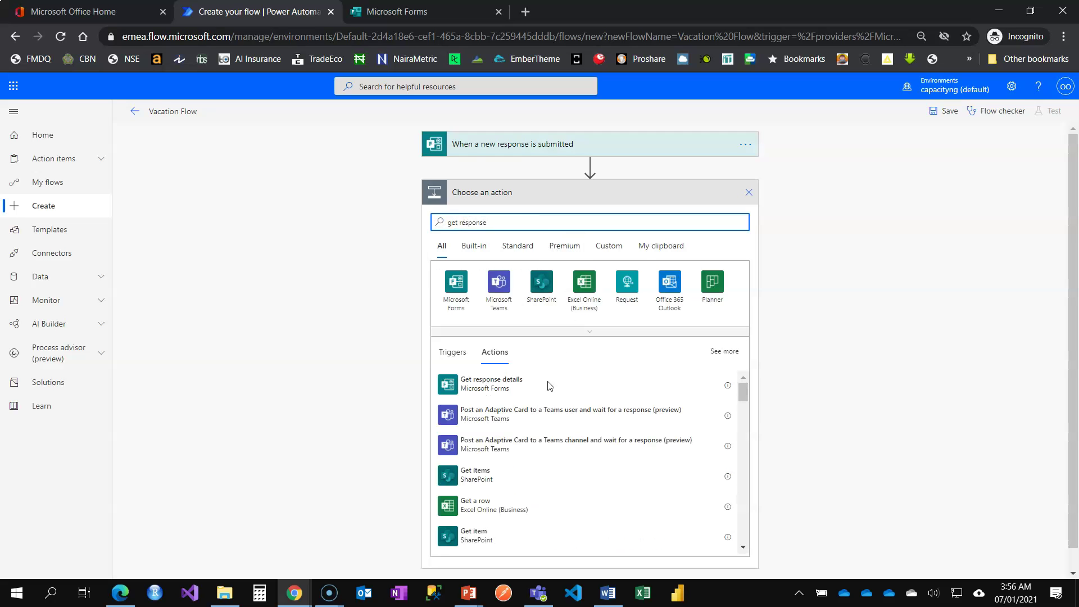
left_click(509, 387)
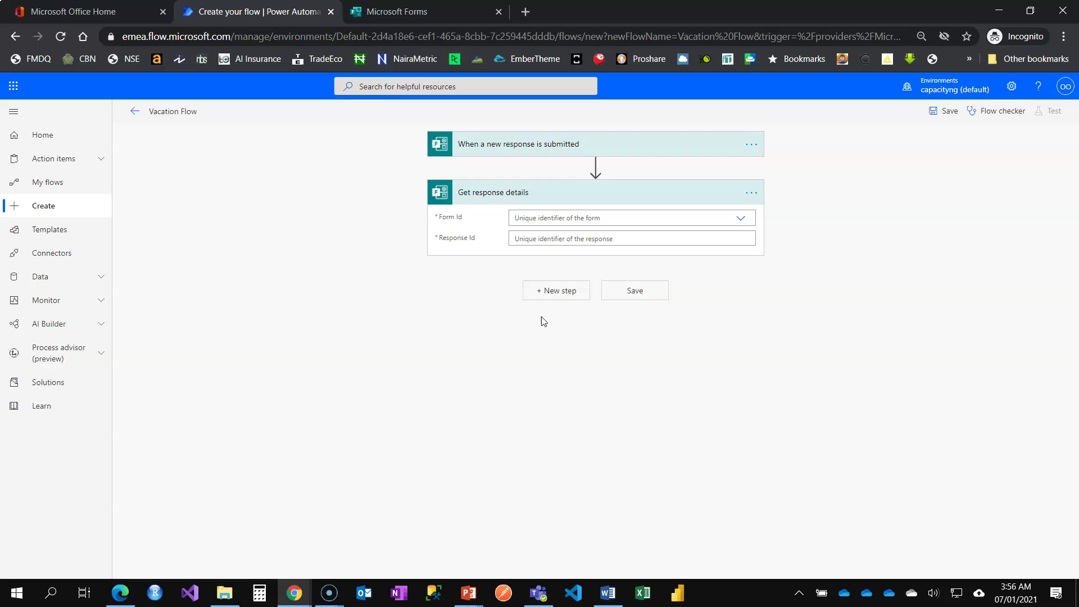
left_click(573, 217)
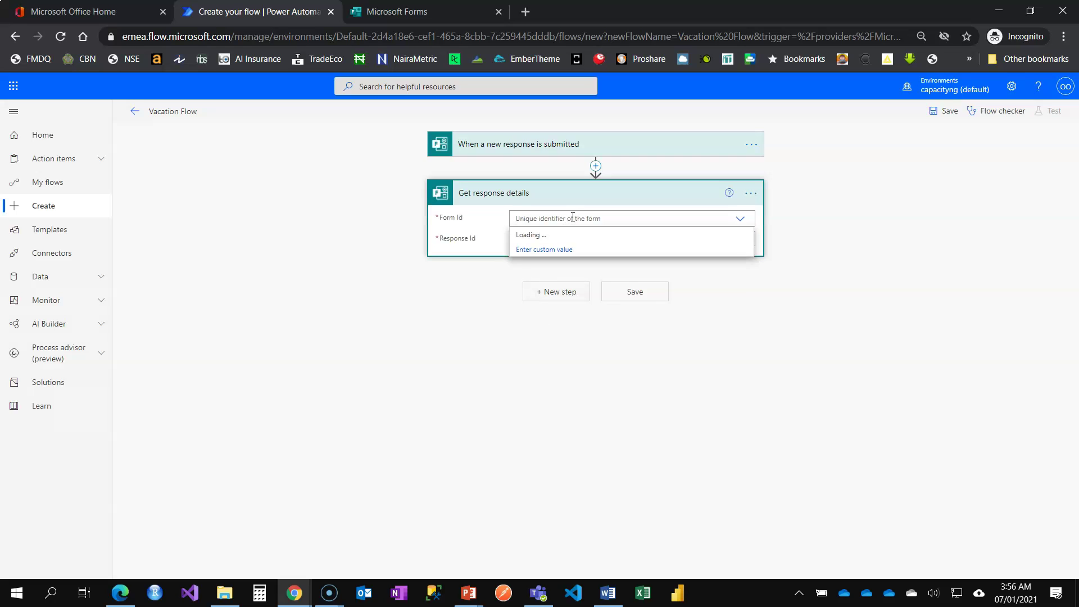
type("vacat")
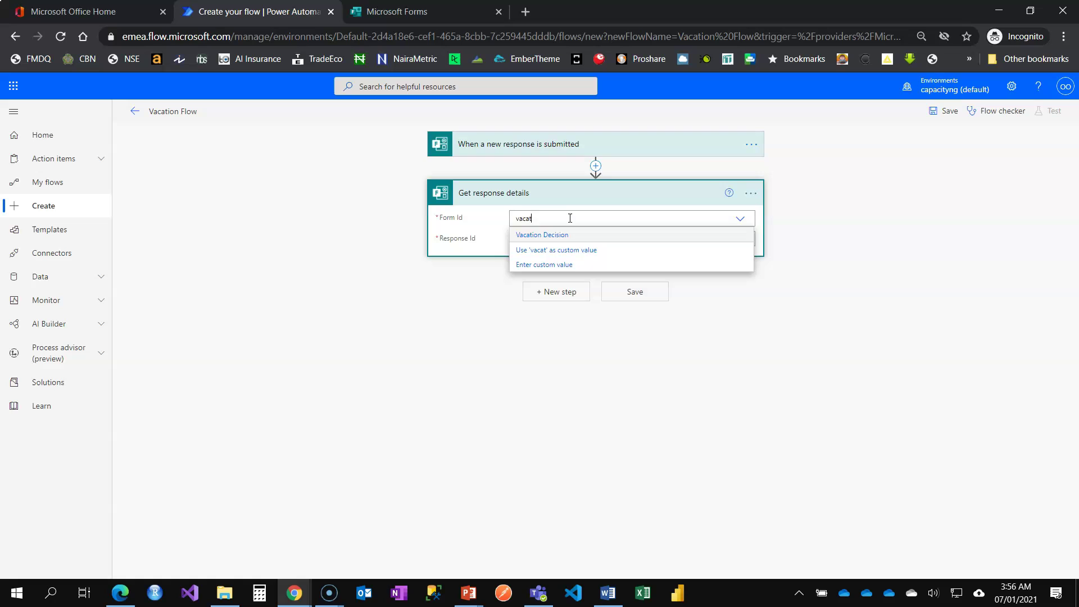
left_click(559, 235)
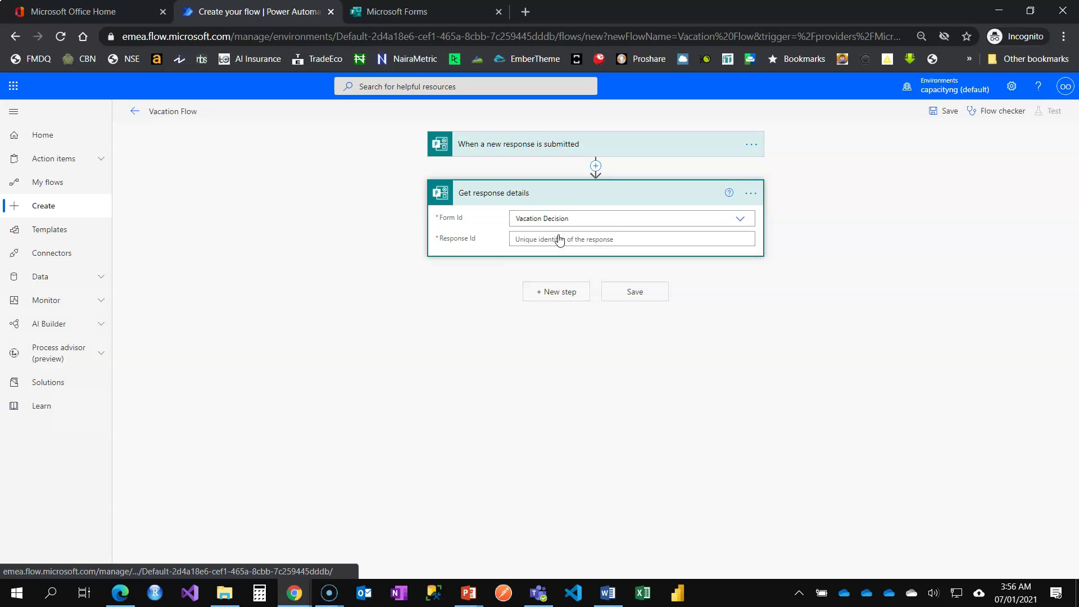
left_click(562, 239)
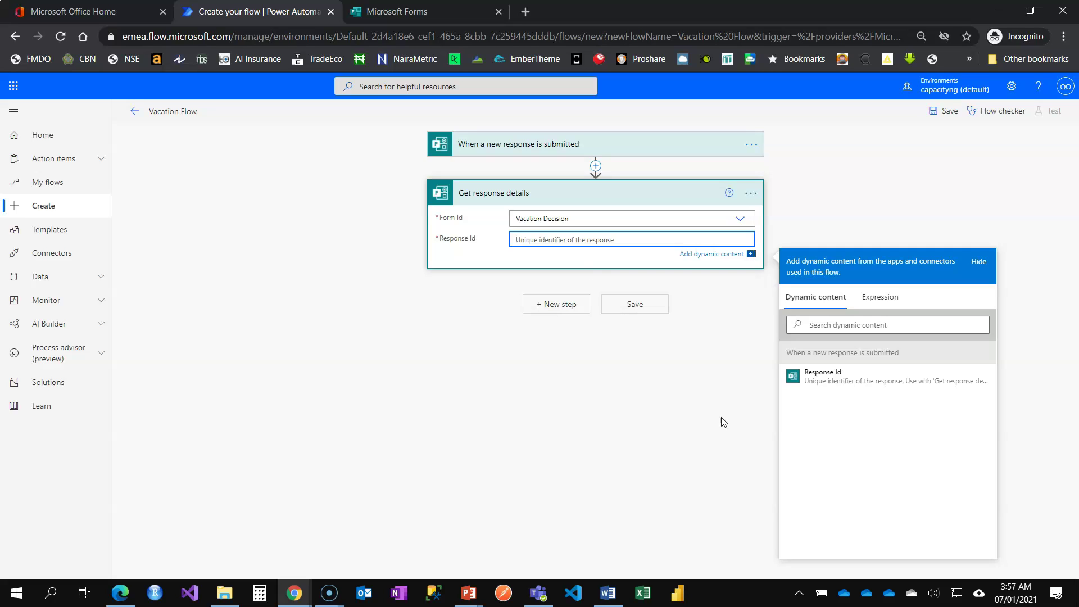
left_click(859, 389)
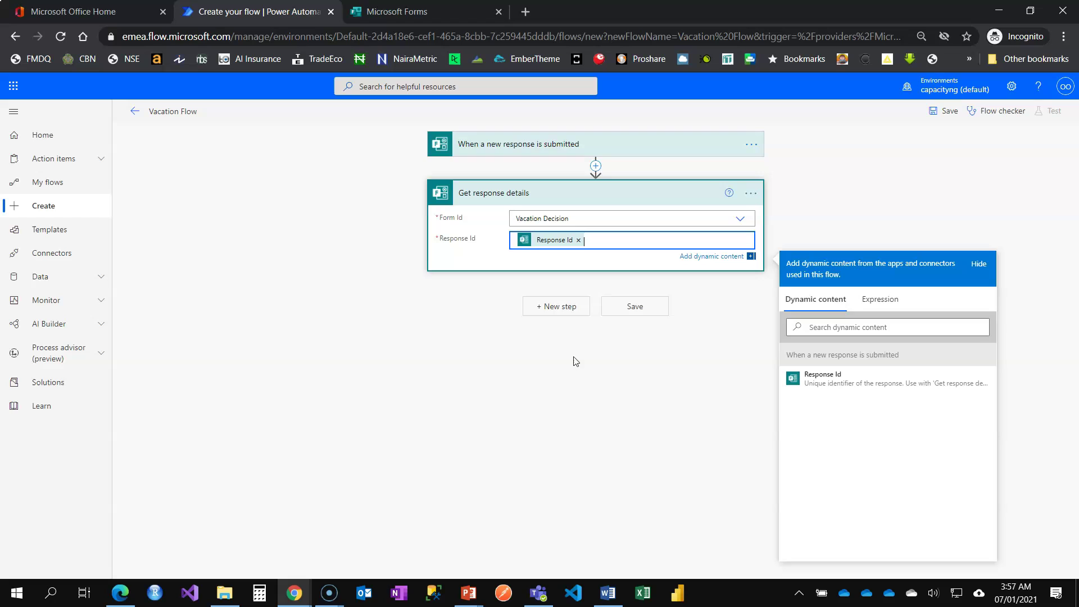
Add an empty Office 365 Outlook Send an email (V2) step, then return to the form.
left_click(561, 306)
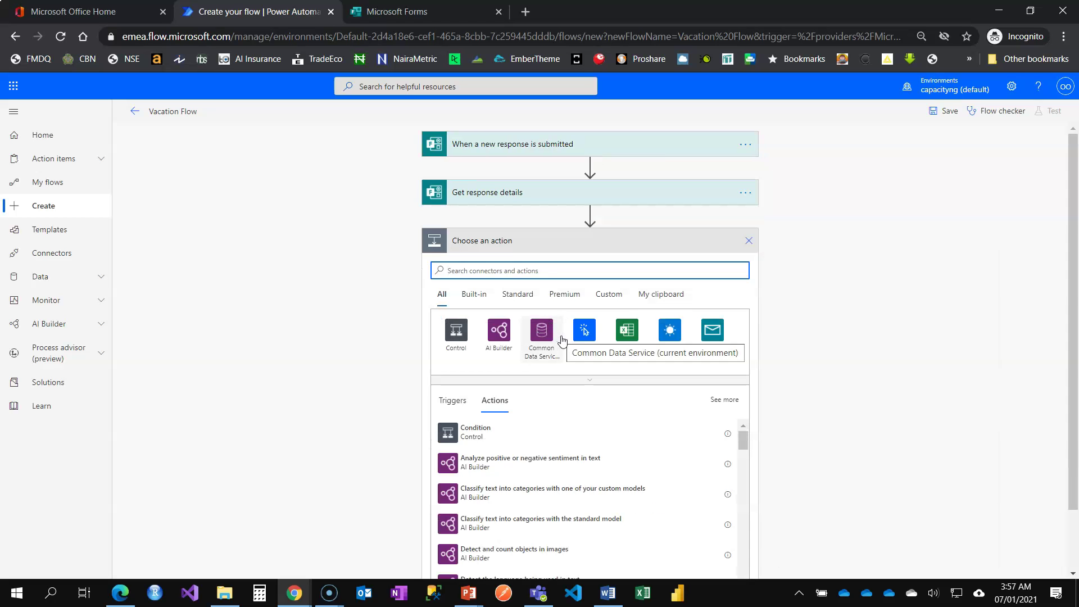
type("se")
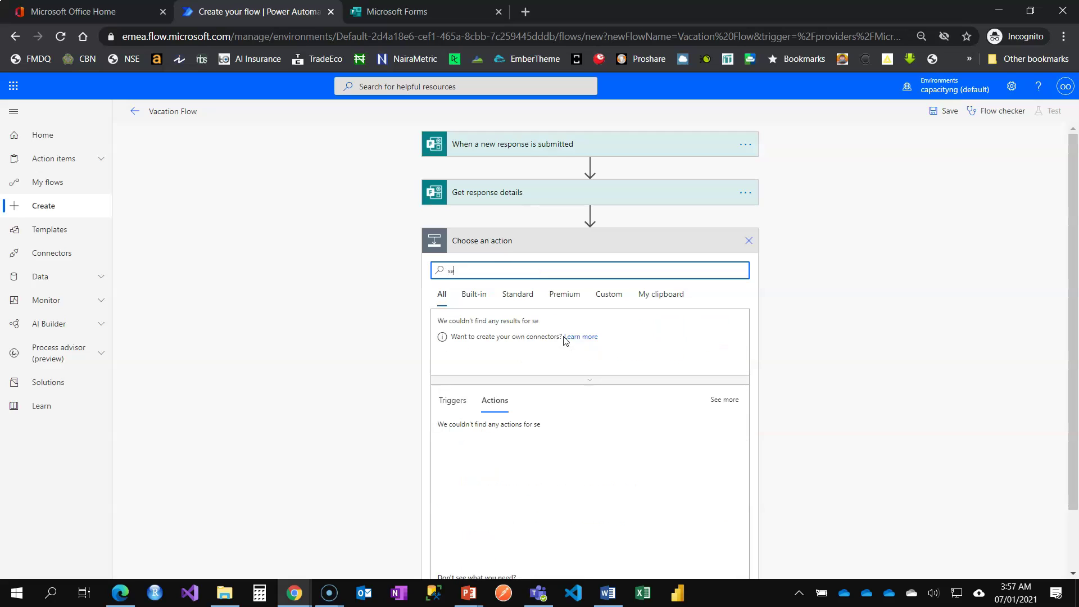
type("nd an email")
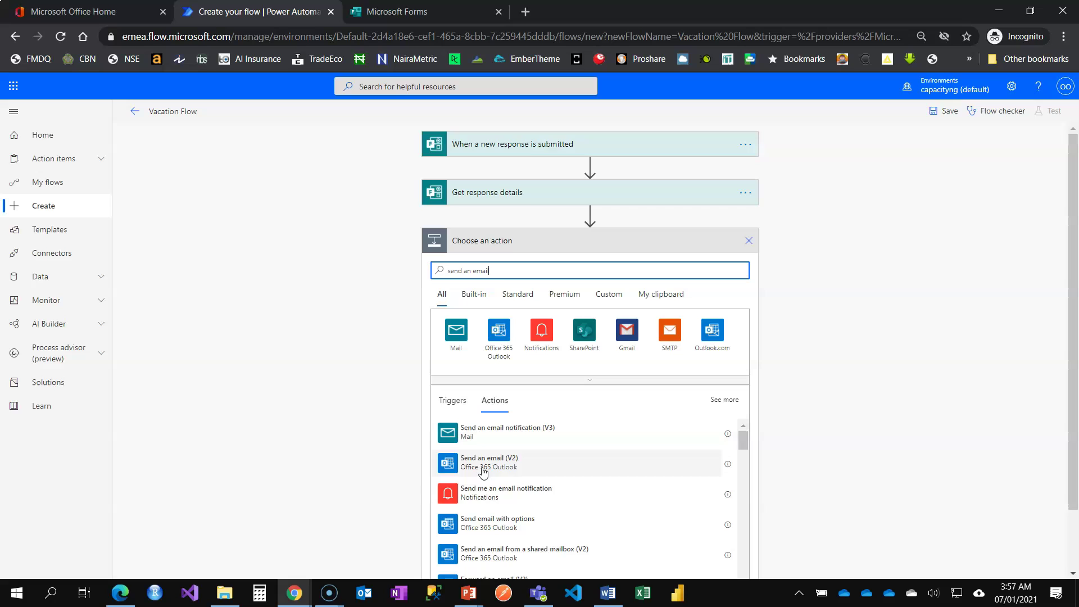
left_click(483, 471)
left_click(483, 471)
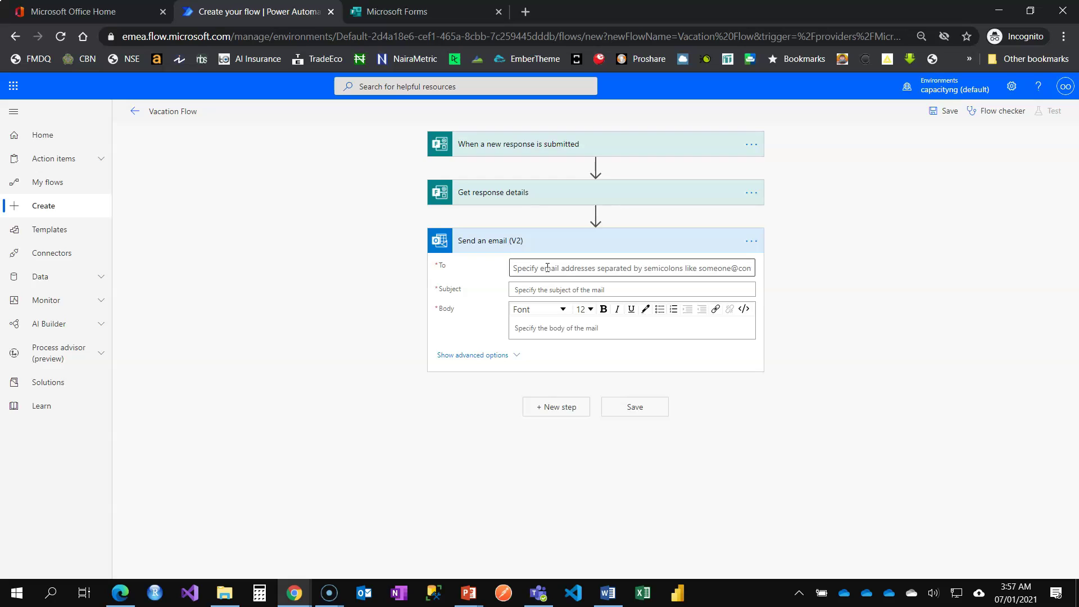
left_click(386, 11)
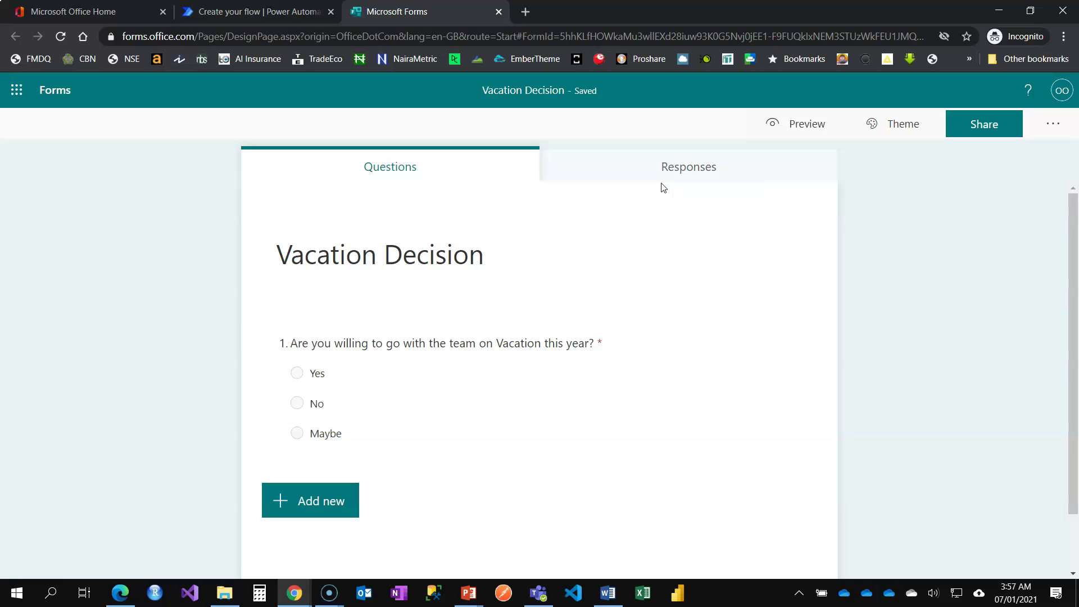
Submit a test response answering Yes through the Vacation Decision form preview.
left_click(667, 169)
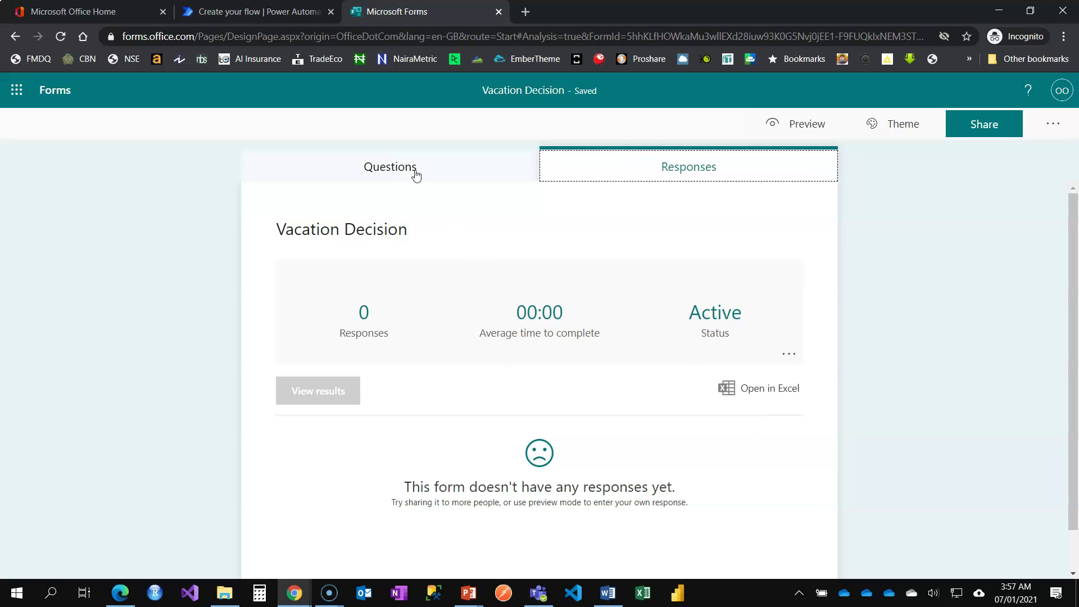
left_click_drag(413, 173, 418, 174)
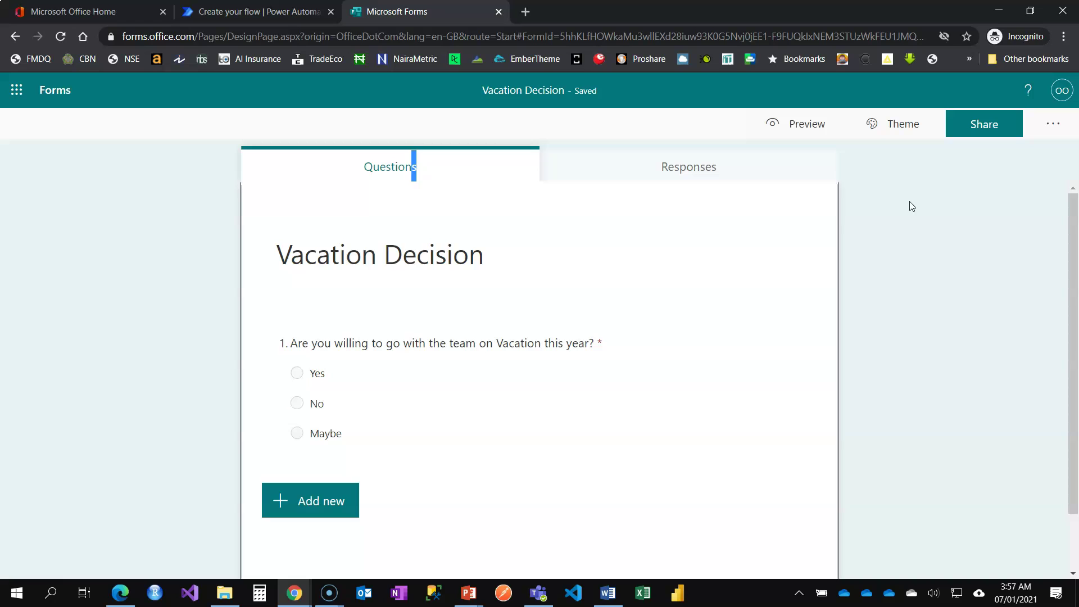
left_click(814, 134)
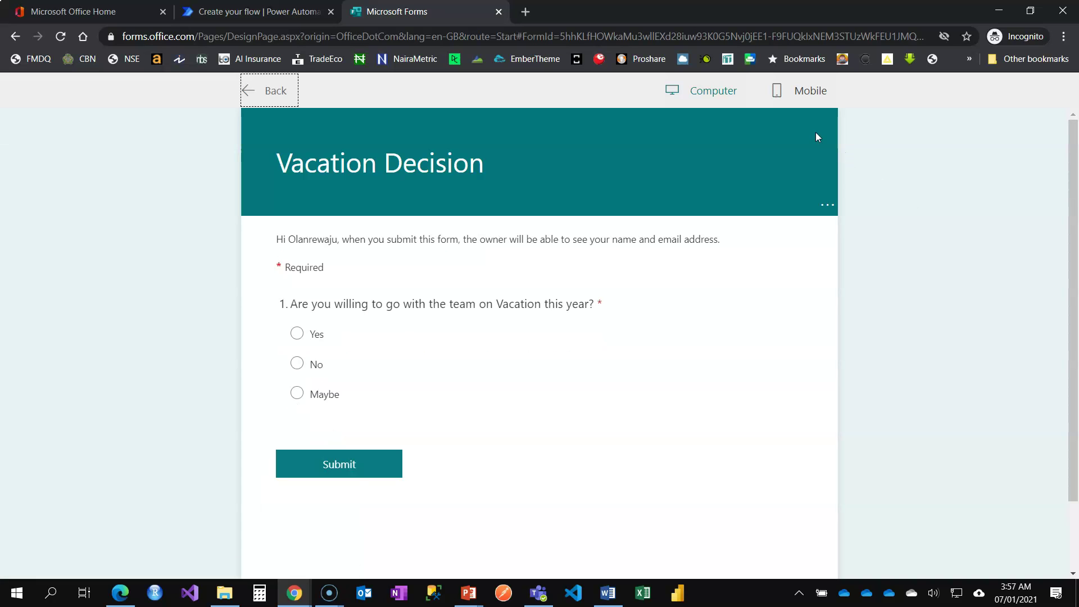
left_click(297, 334)
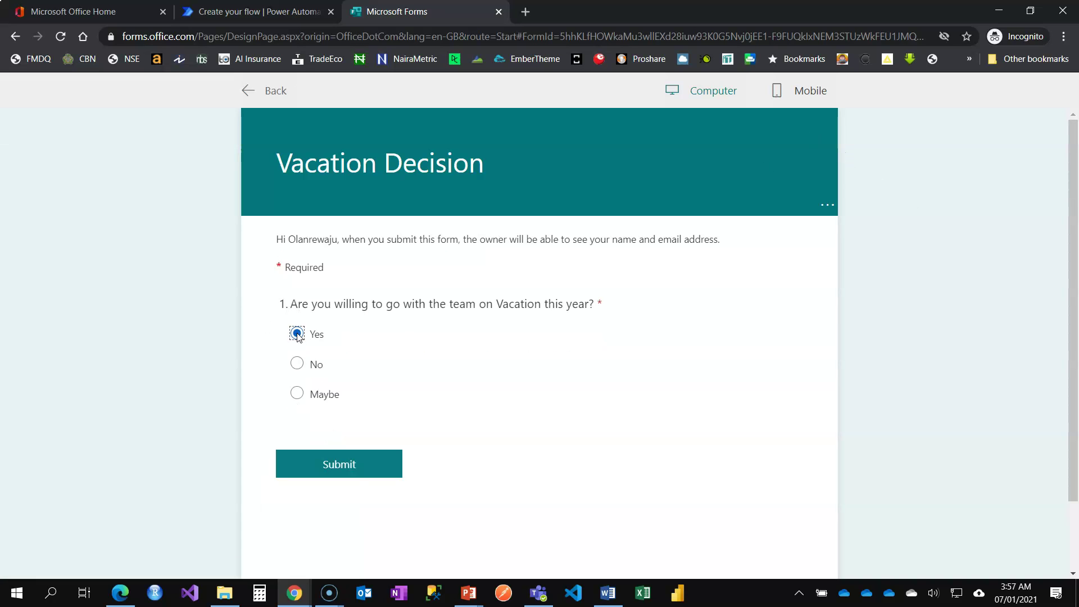
left_click(355, 463)
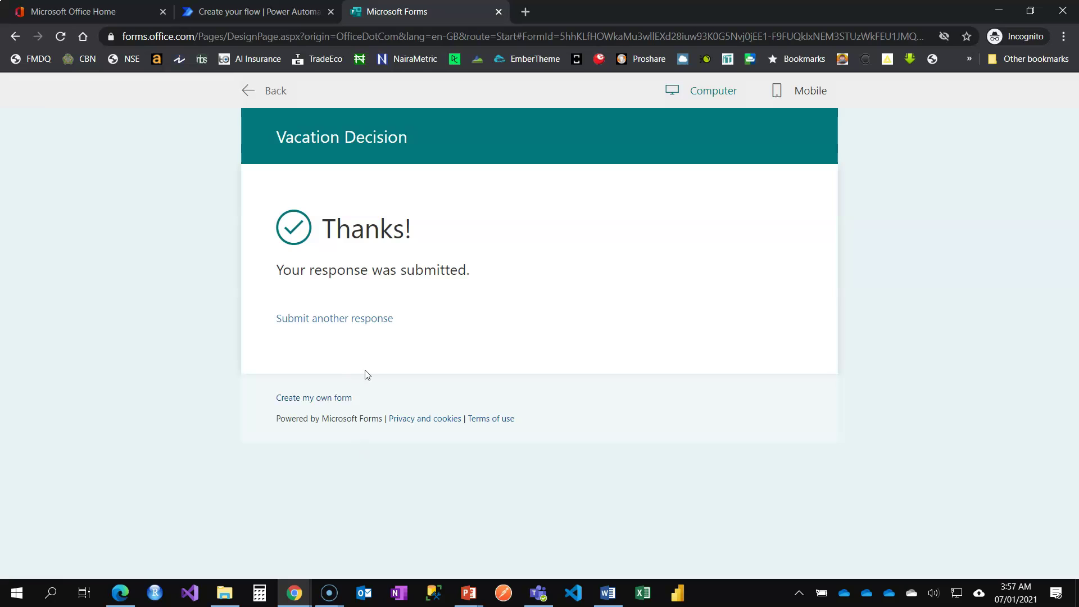
left_click(248, 90)
Download the responses to Downloads as Vacation Decision.xlsx.
left_click(663, 172)
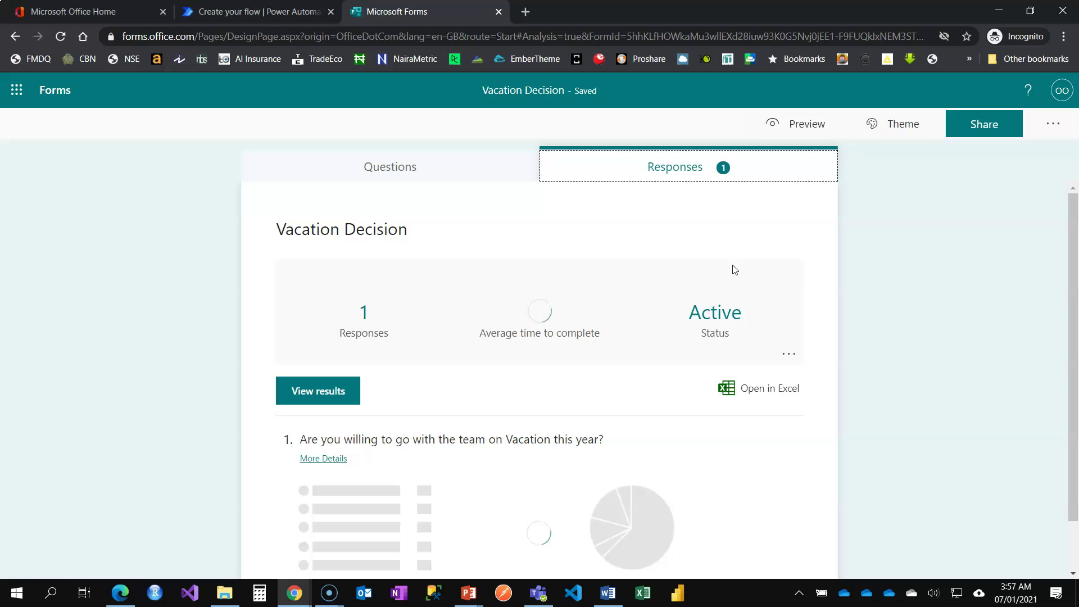
left_click(753, 388)
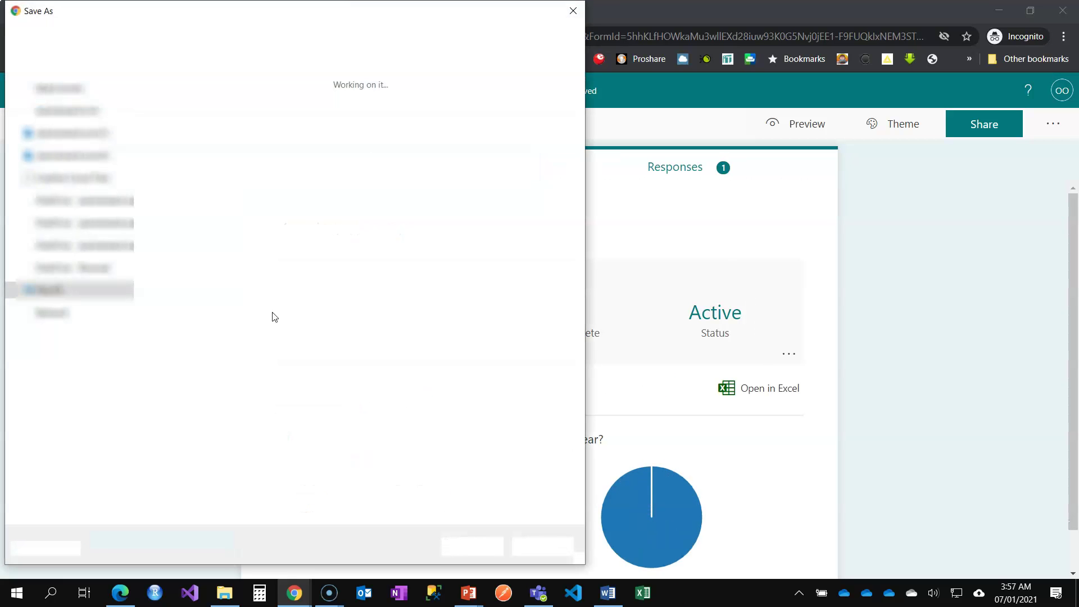
left_click(469, 553)
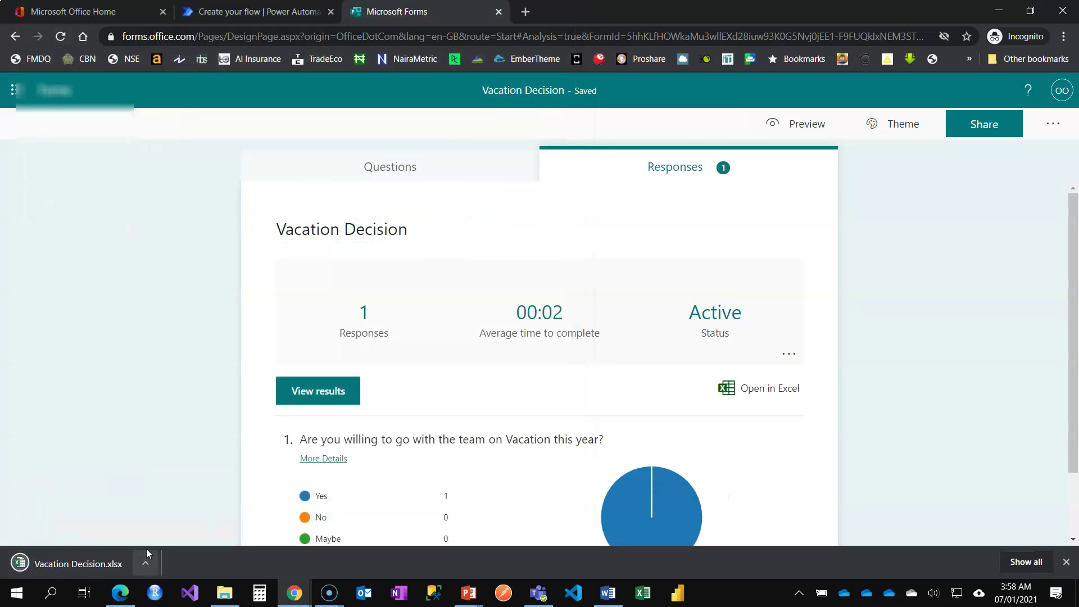
Open the downloaded Vacation Decision.xlsx workbook in Excel.
left_click(87, 564)
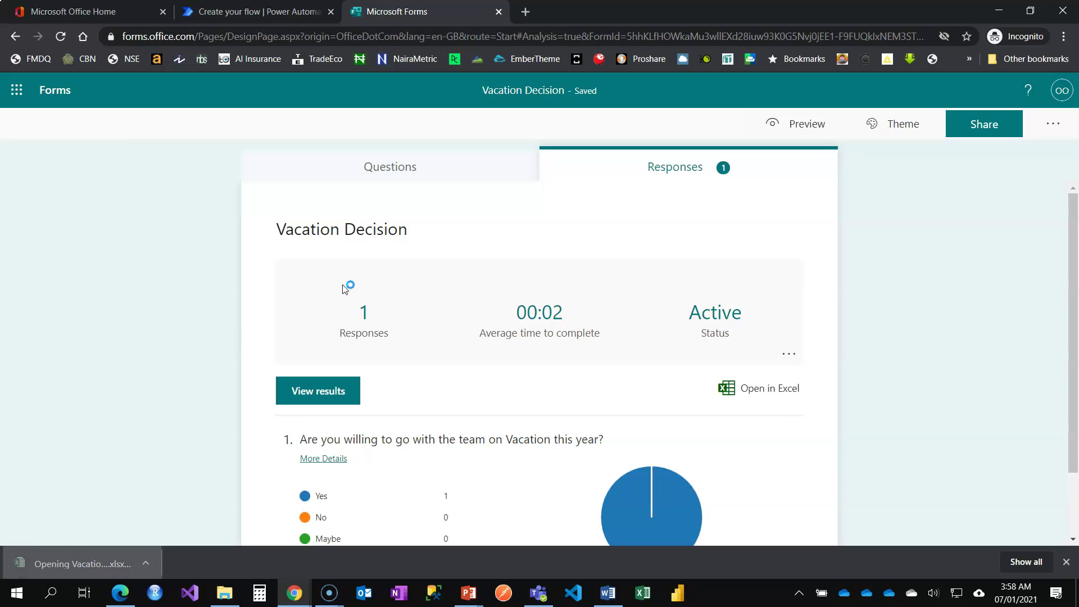
left_click(236, 11)
left_click(418, 12)
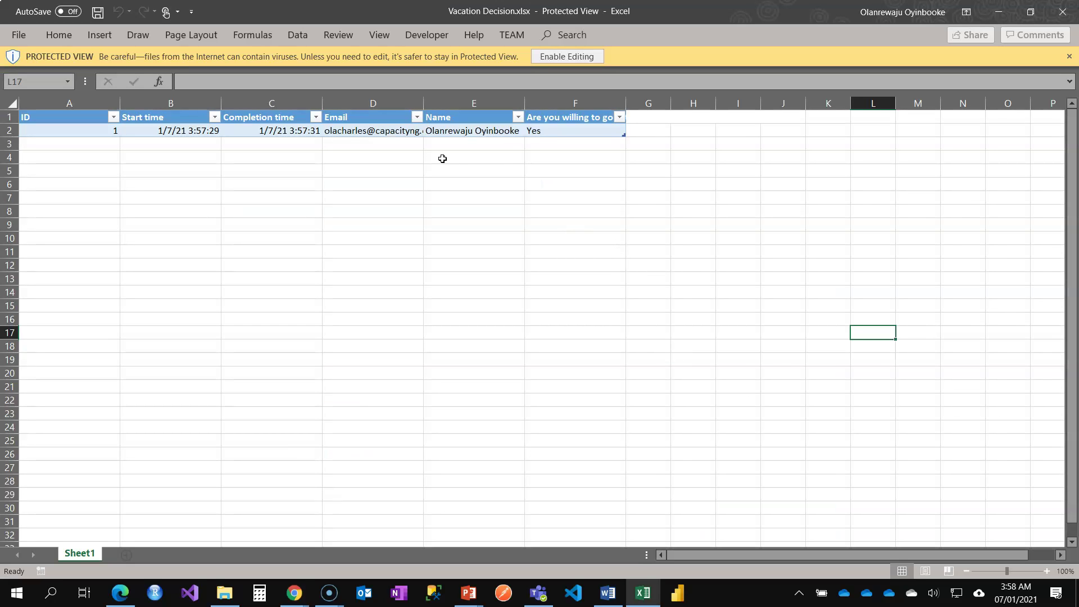
Review the response row's email, name, Yes answer, ID, start and completion times.
left_click(360, 131)
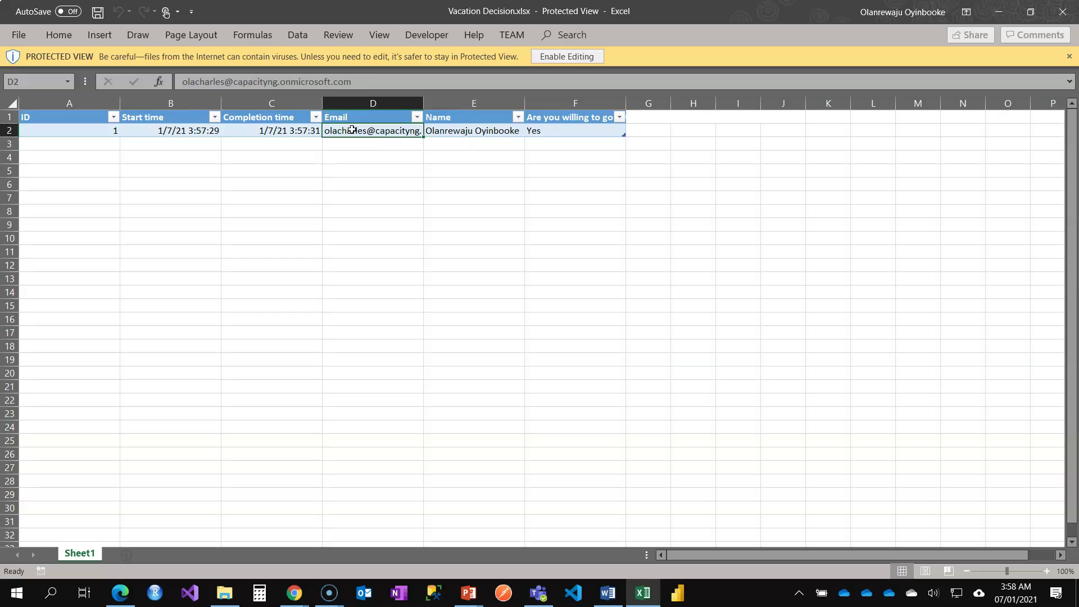
left_click(460, 134)
left_click(578, 130)
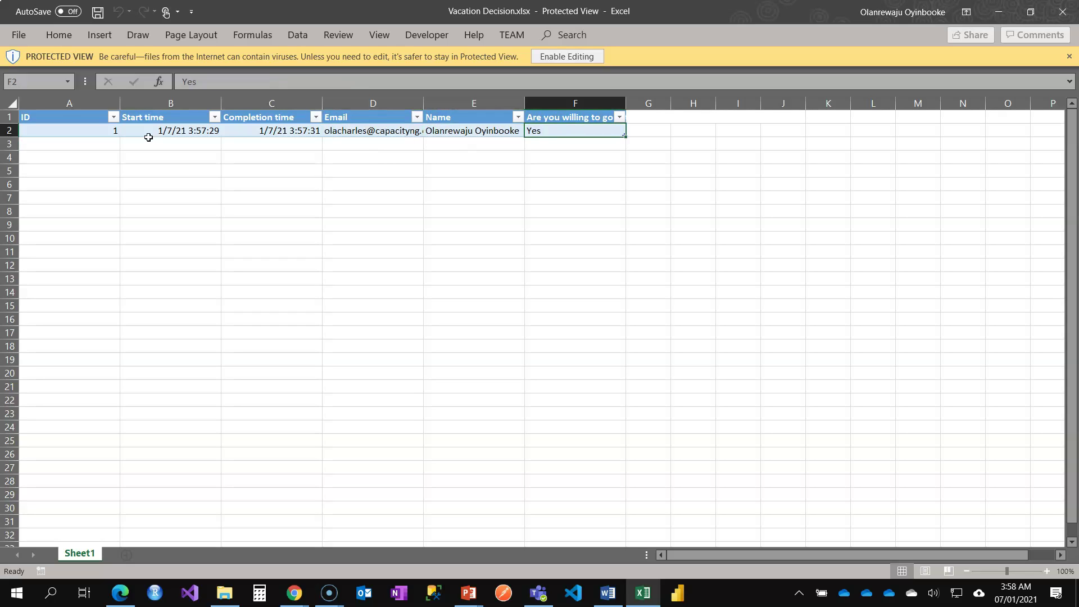
left_click(79, 130)
left_click(146, 130)
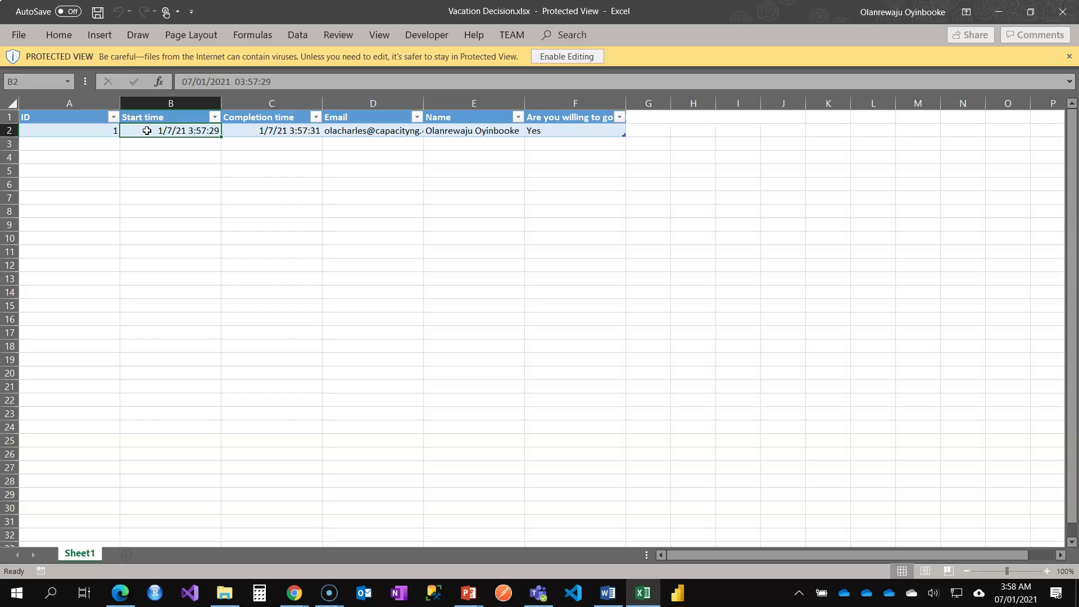
left_click(258, 135)
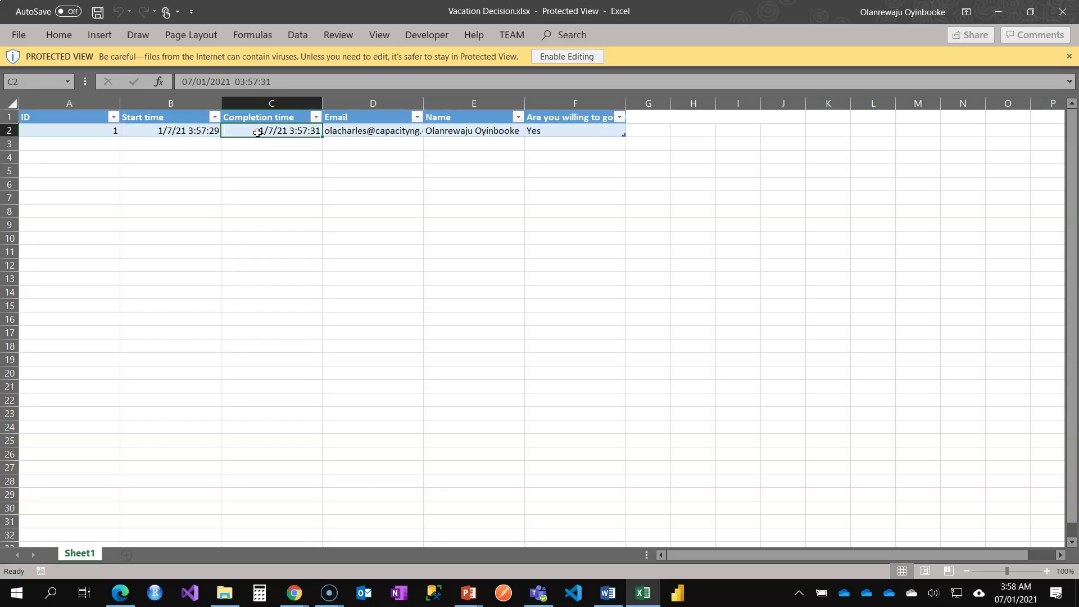
Set the email's To field to the Responders' Email dynamic value.
key("alt+Tab")
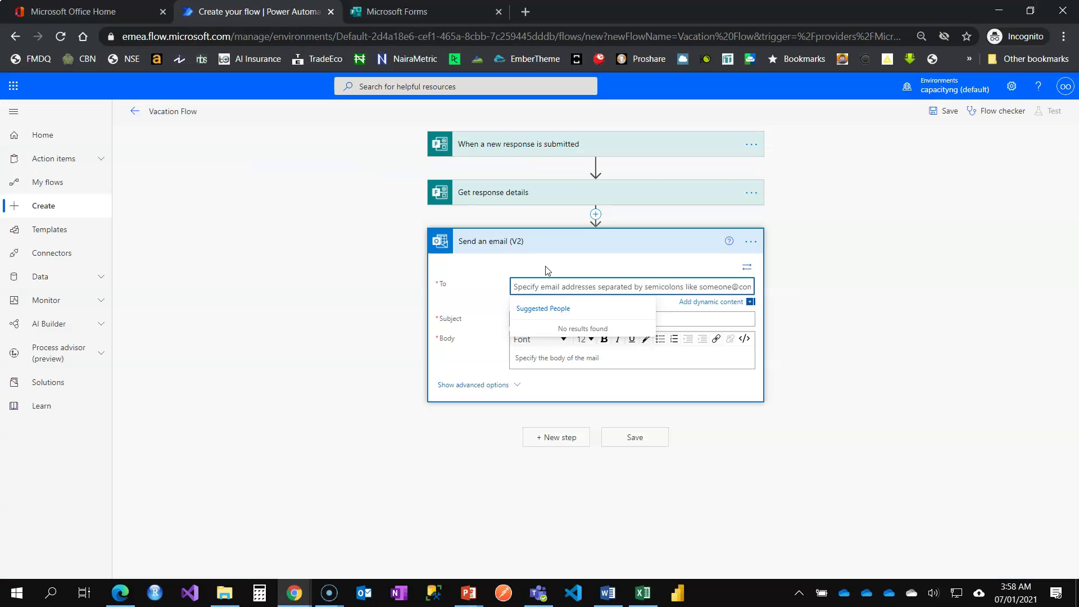
left_click(694, 302)
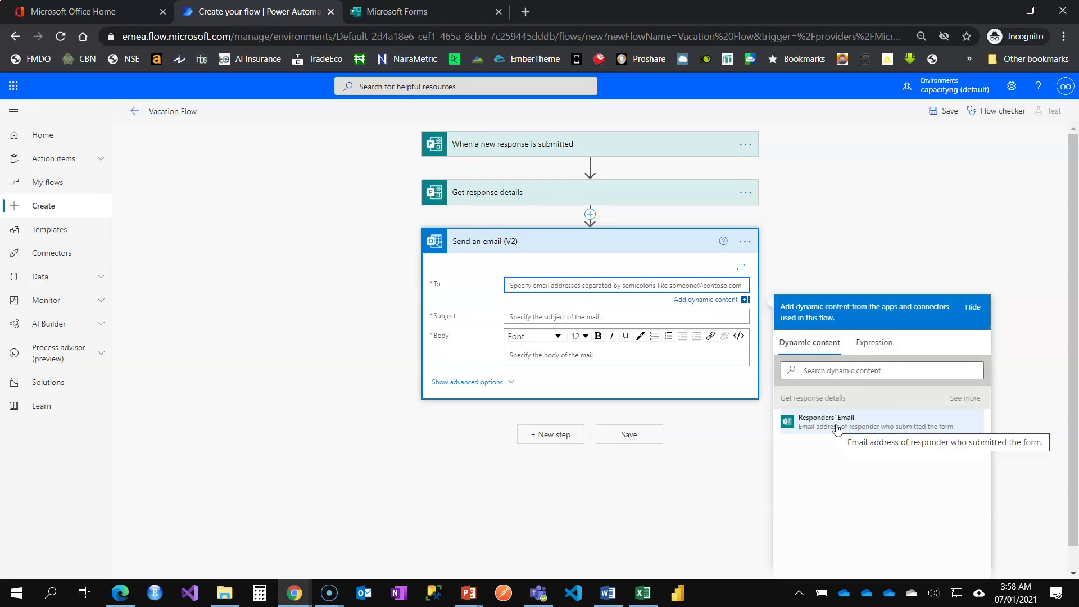
left_click(838, 428)
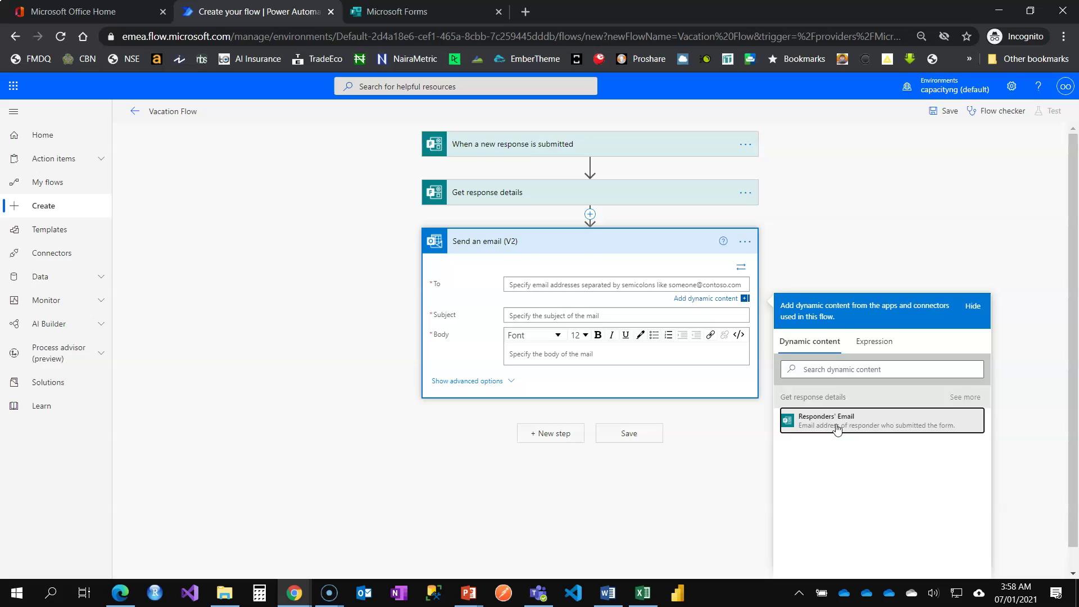
left_click(537, 320)
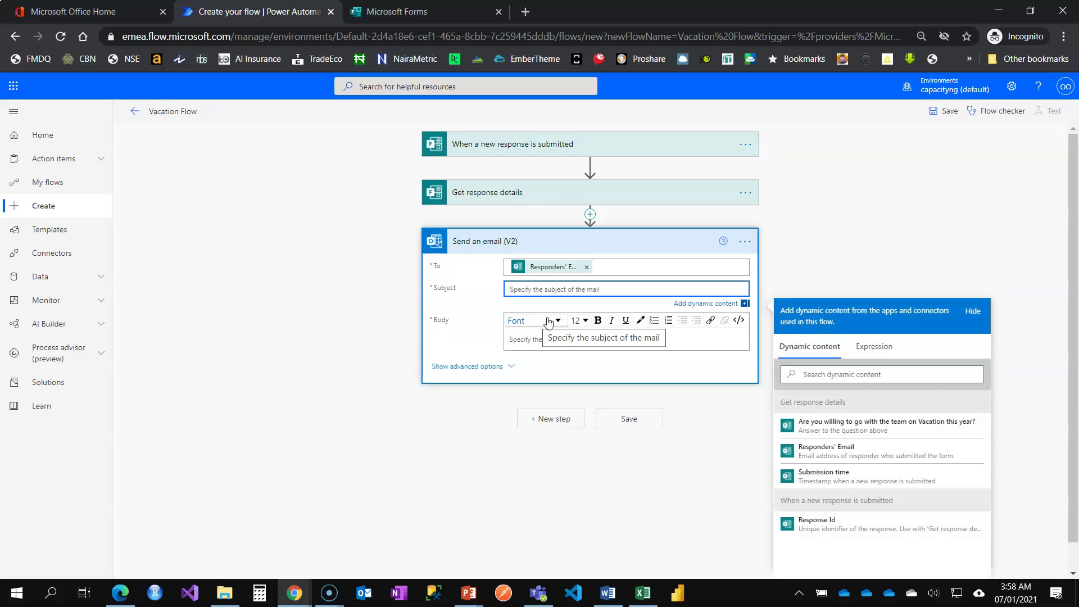
Enter the email subject 'Thanks for Your Response'.
left_click(567, 289)
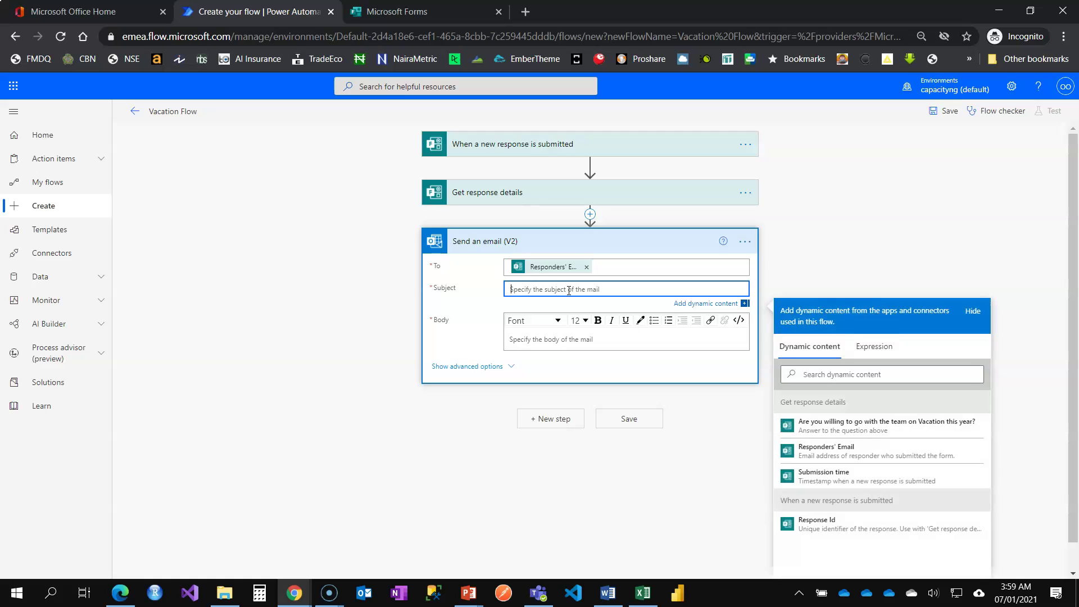
type("Update")
key("ctrl+a")
type("Thanks for Your Response")
left_click(568, 342)
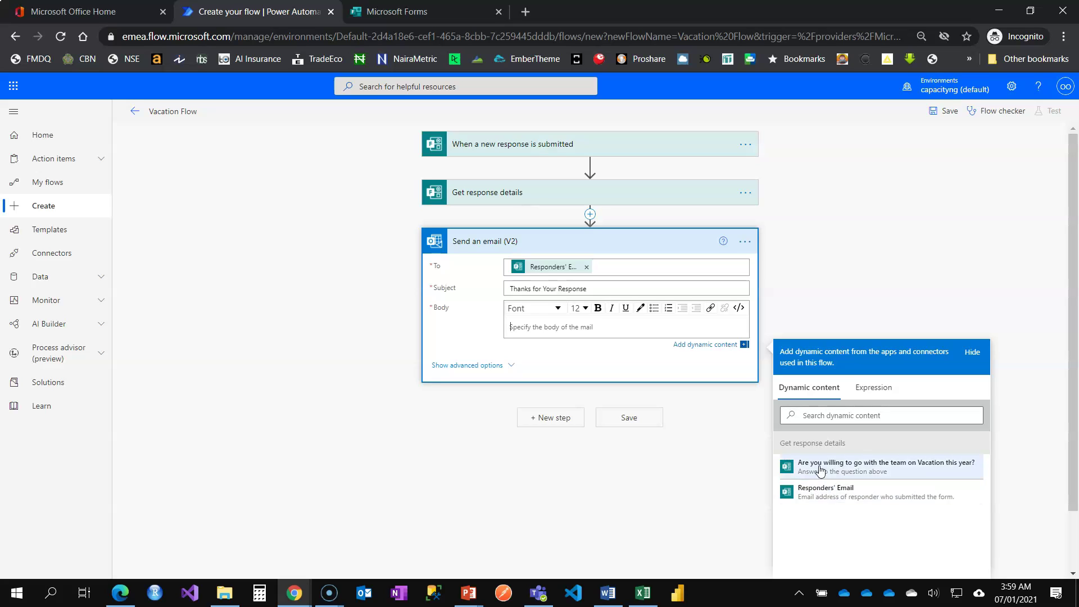
Glance at the responses workbook again and return to the flow editor.
scroll(832, 405, "down", 1)
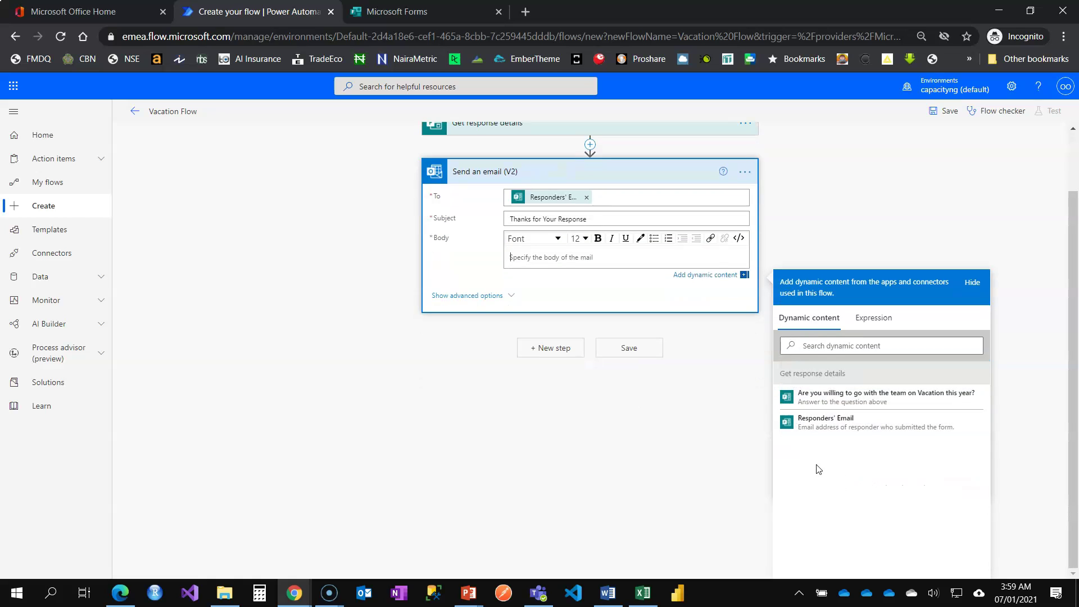
scroll(733, 358, "up", 1)
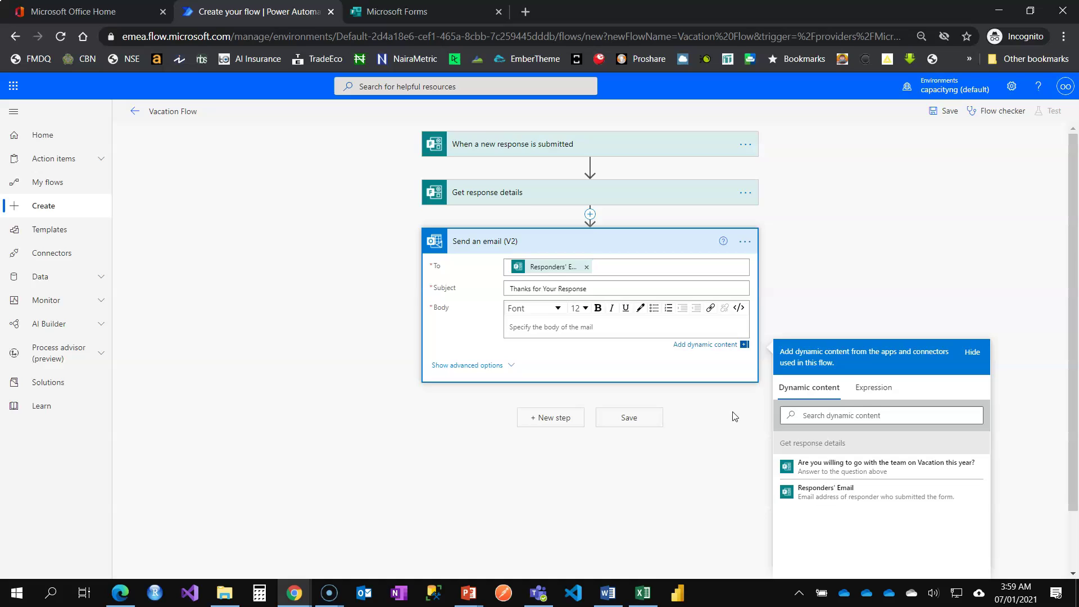
left_click(643, 593)
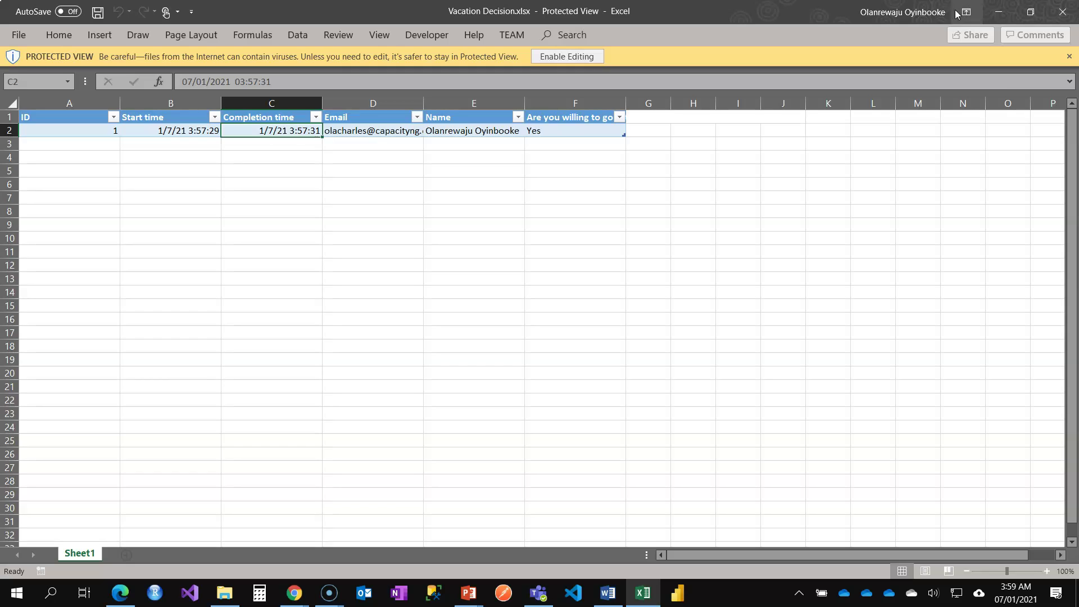
left_click(998, 11)
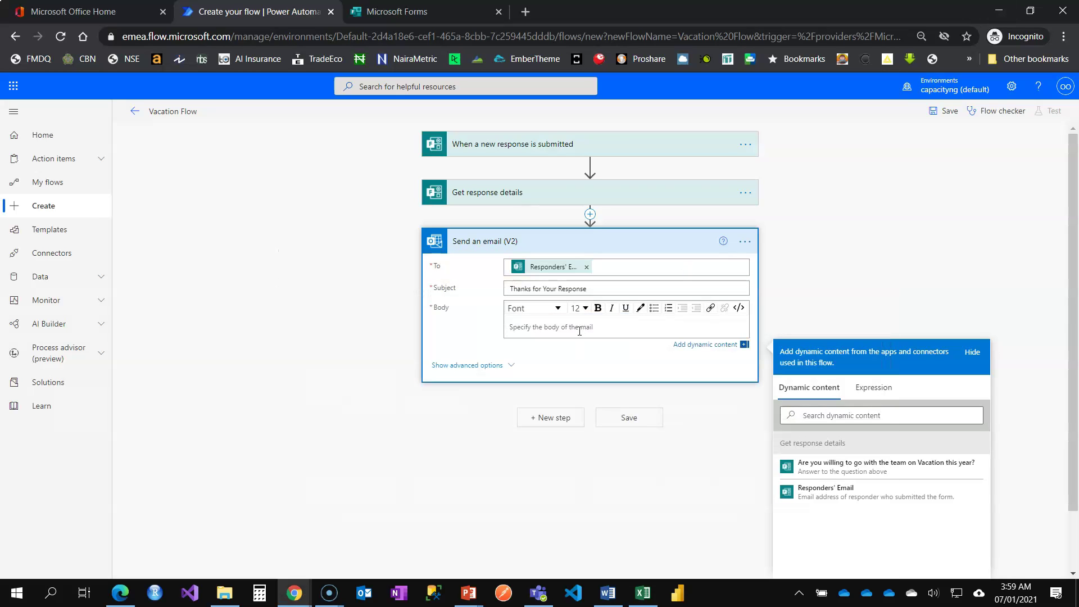
Insert Get user profile (V2) before the email, with User (UPN) set to Responders' Email.
left_click(590, 216)
left_click(578, 229)
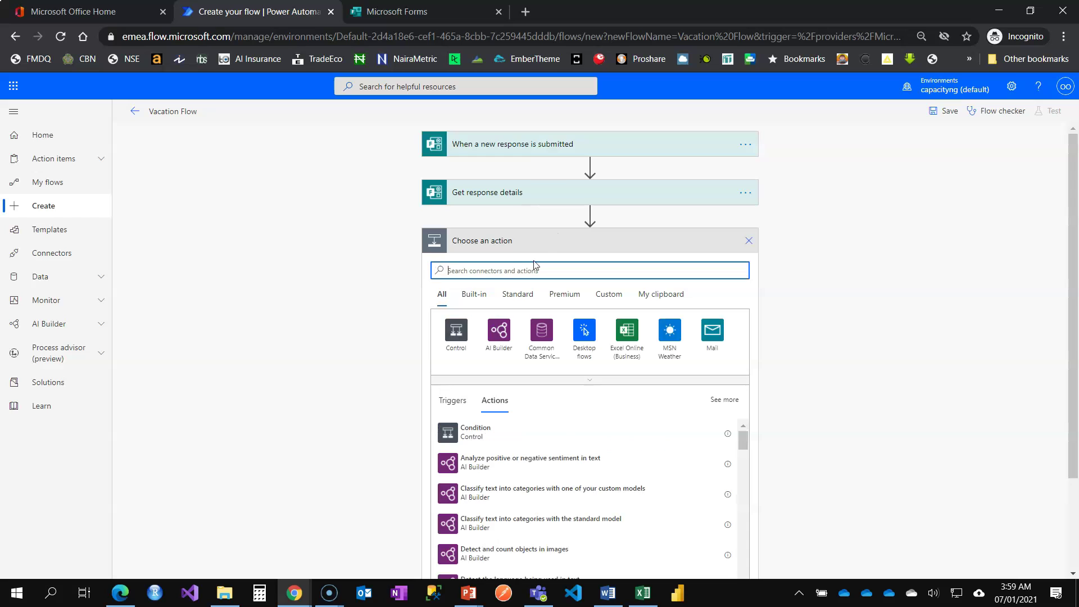
type("get ")
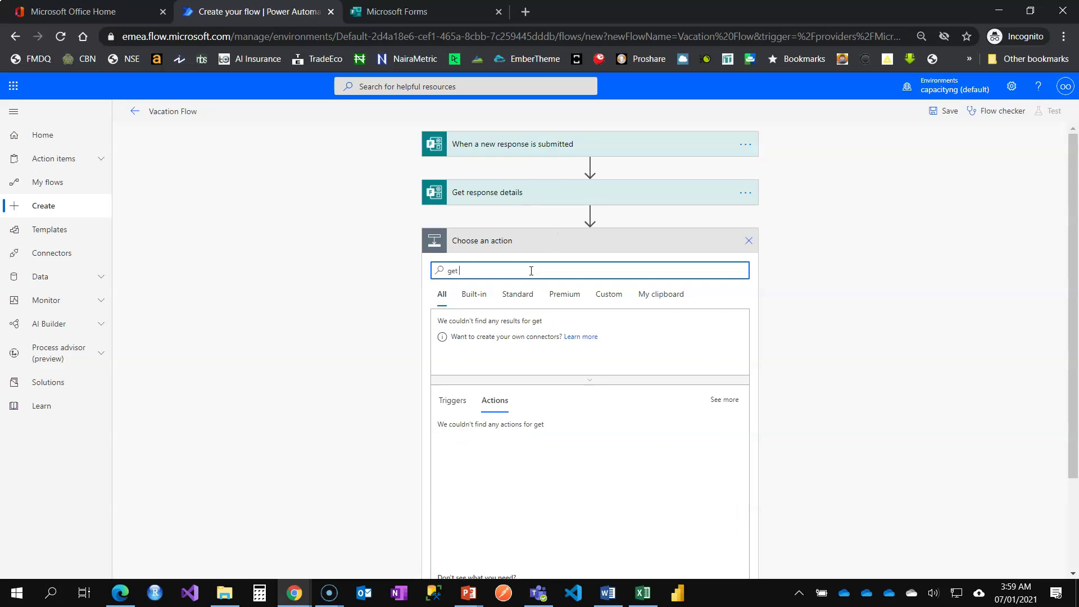
type("user profile")
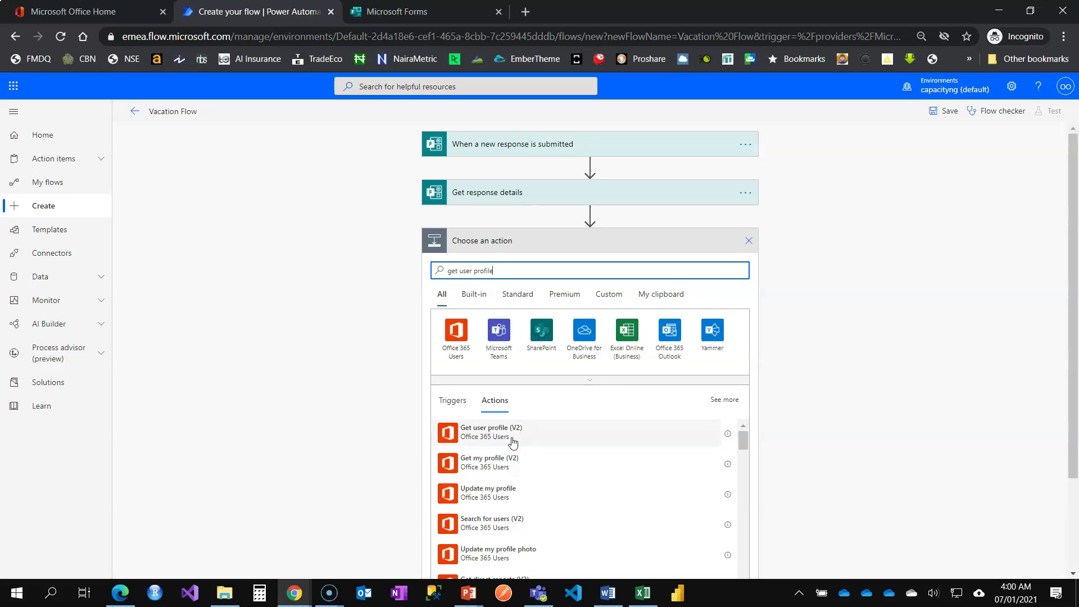
left_click(488, 436)
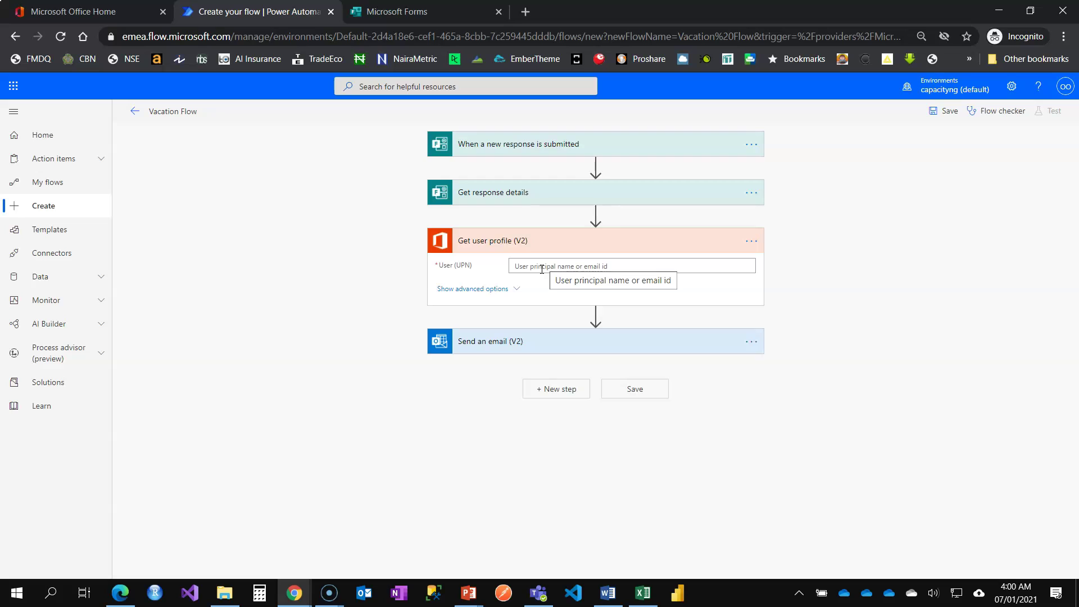
left_click(541, 269)
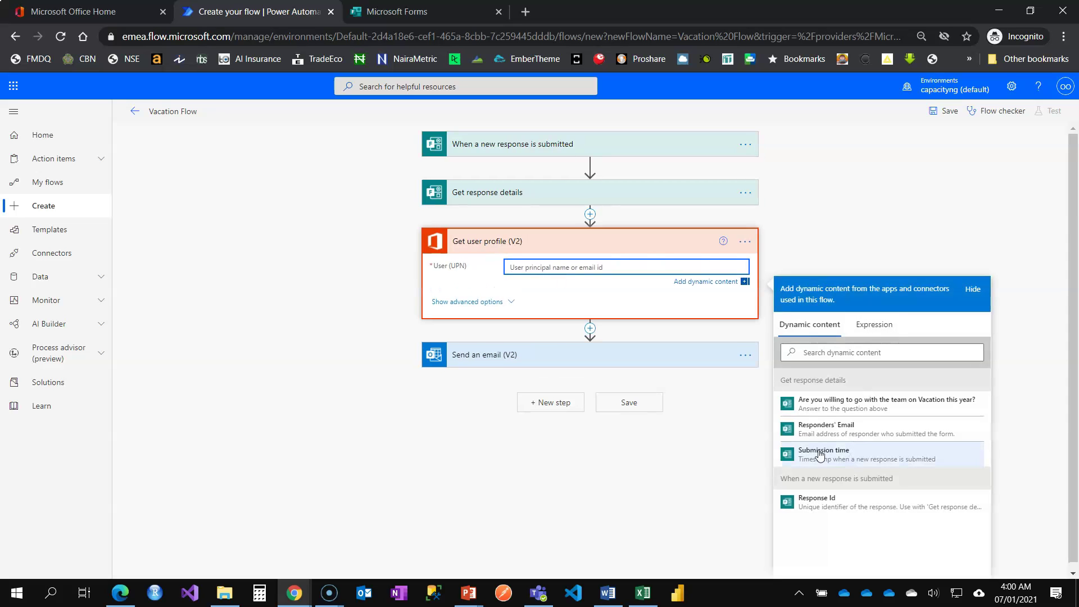
left_click(842, 437)
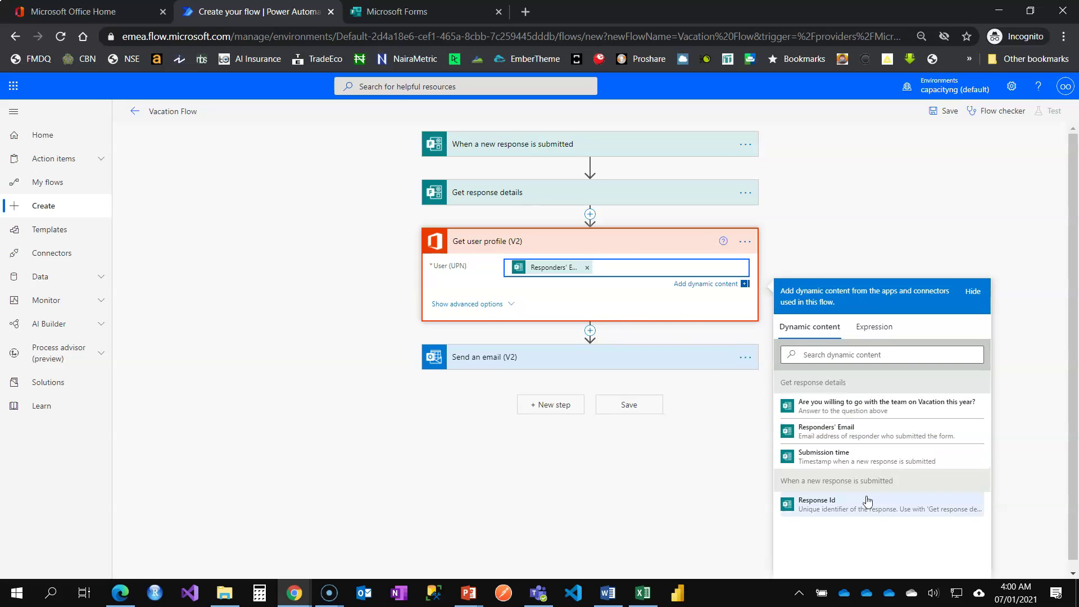
left_click(592, 359)
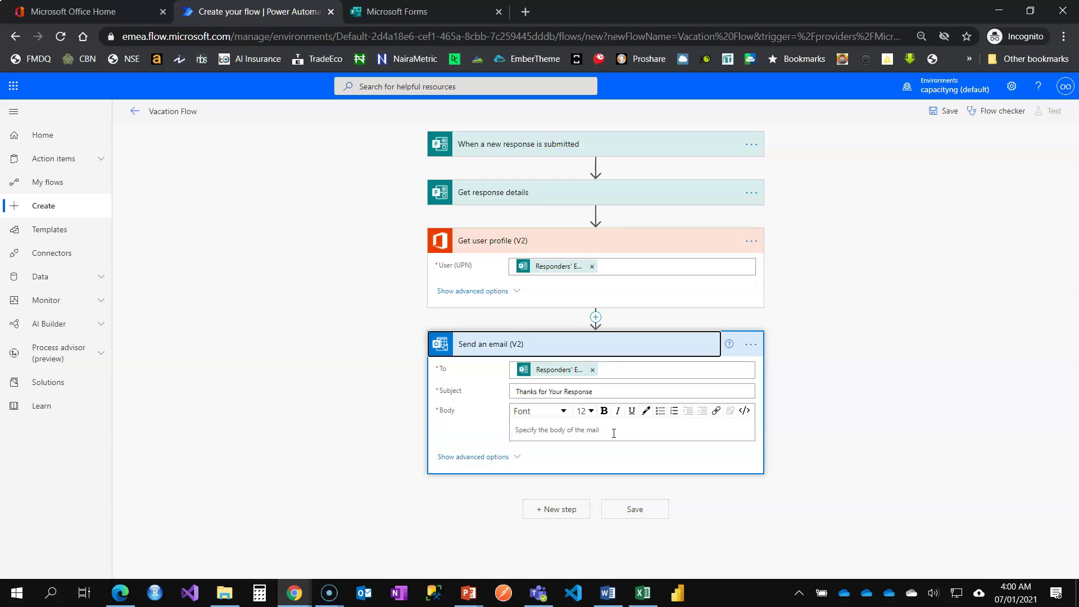
Try adding the profile's Display Name to the email body, then remove it.
left_click(545, 430)
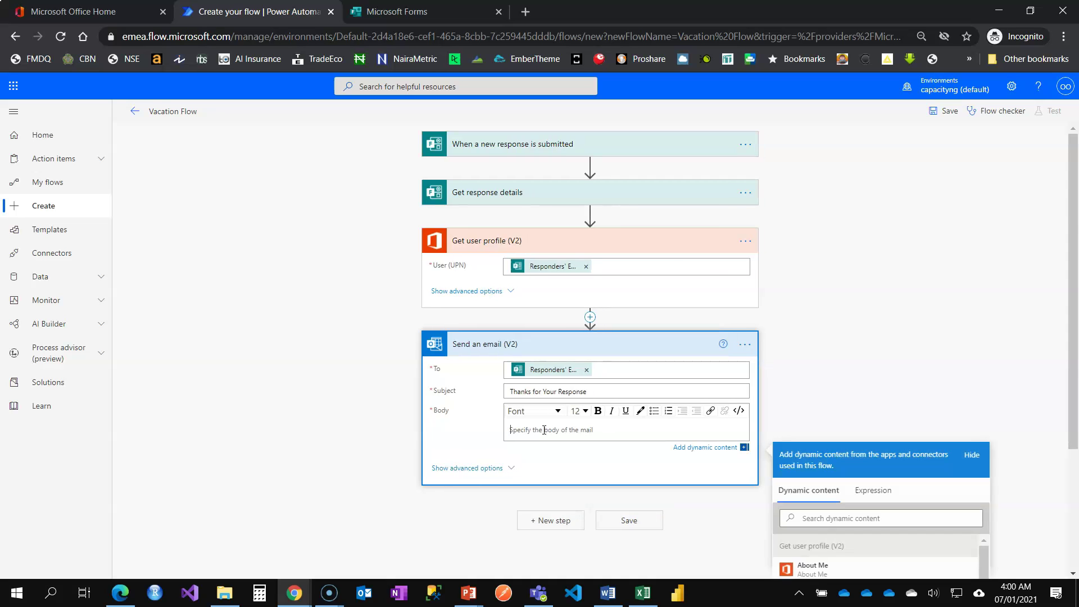
scroll(902, 348, "down", 2)
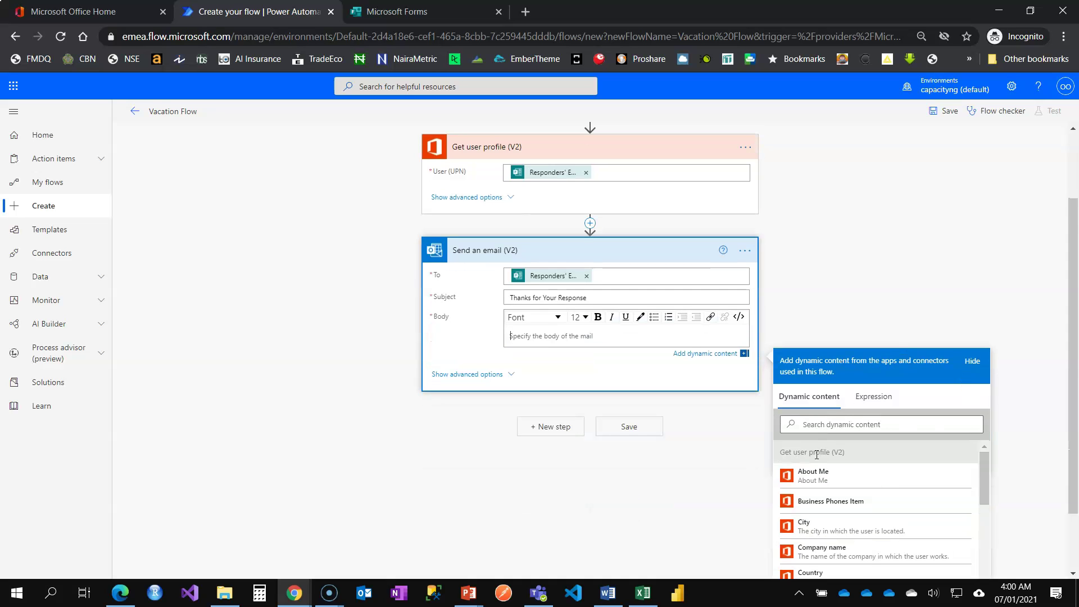
scroll(990, 410, "down", 1)
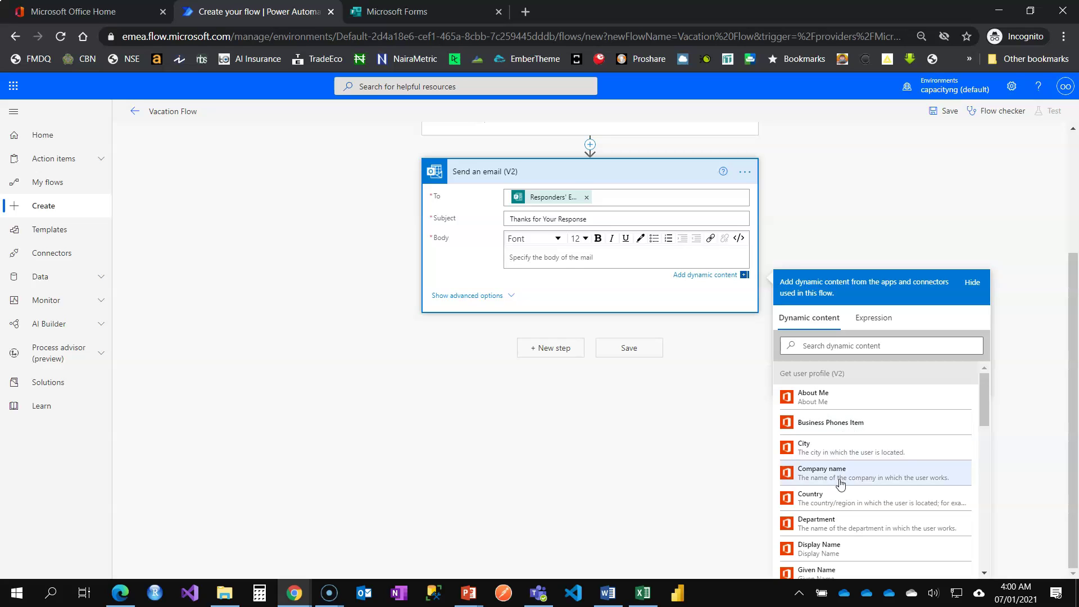
scroll(843, 508, "down", 2)
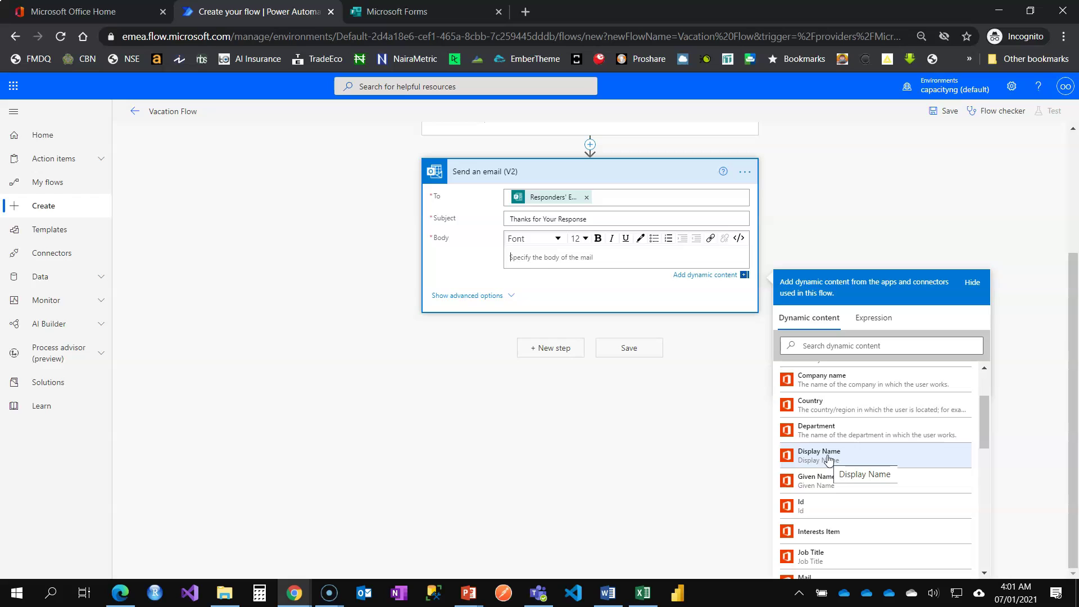
left_click(828, 459)
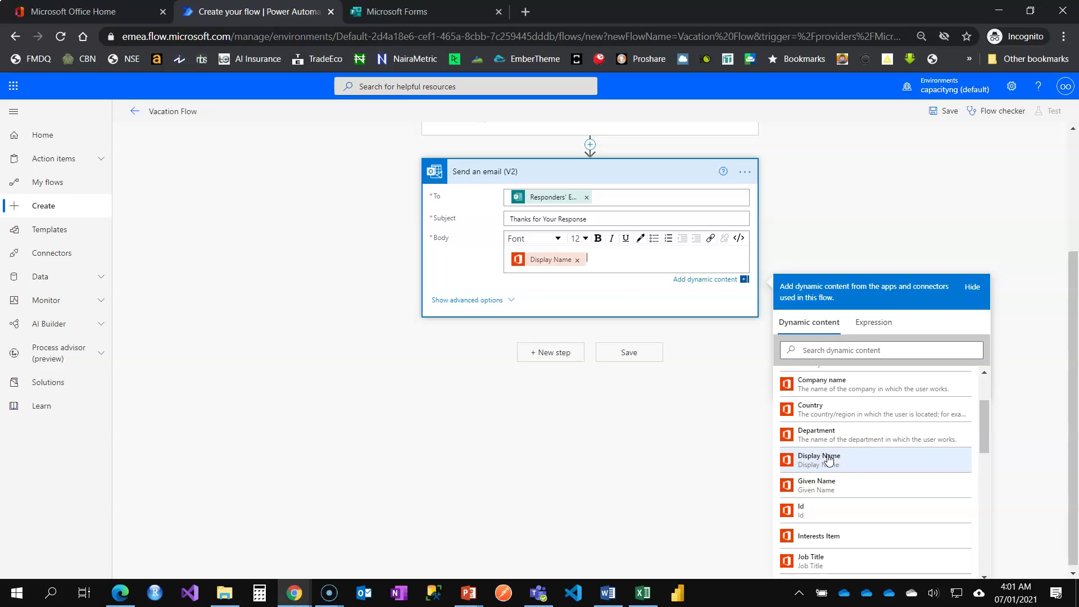
left_click(577, 260)
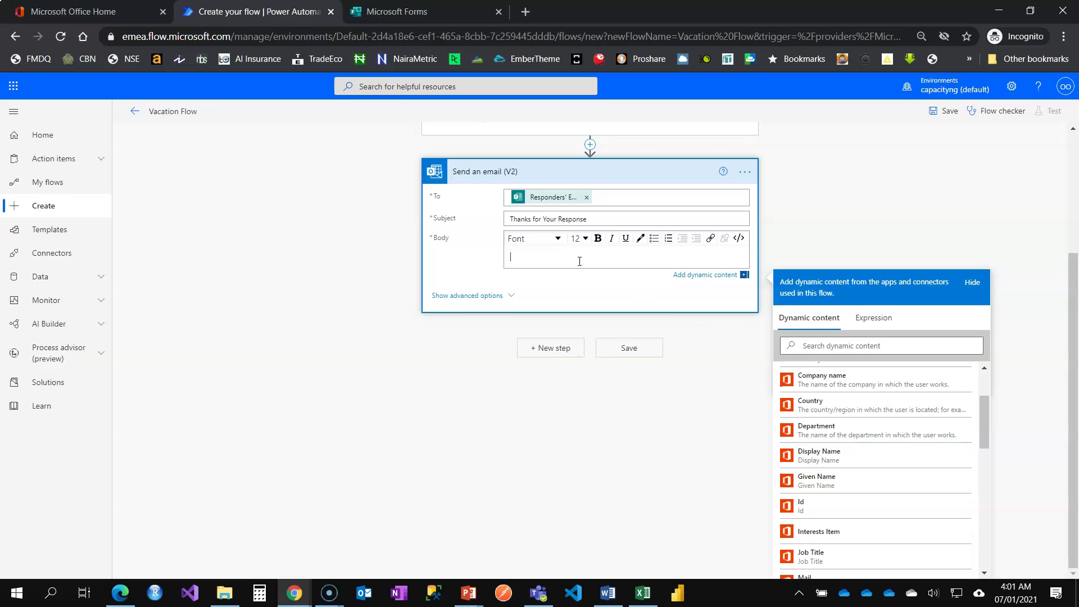
Write the greeting 'Dear [Display Name],' and thank them for their response to the Team's Vacation Decision Survey.
type("Dear")
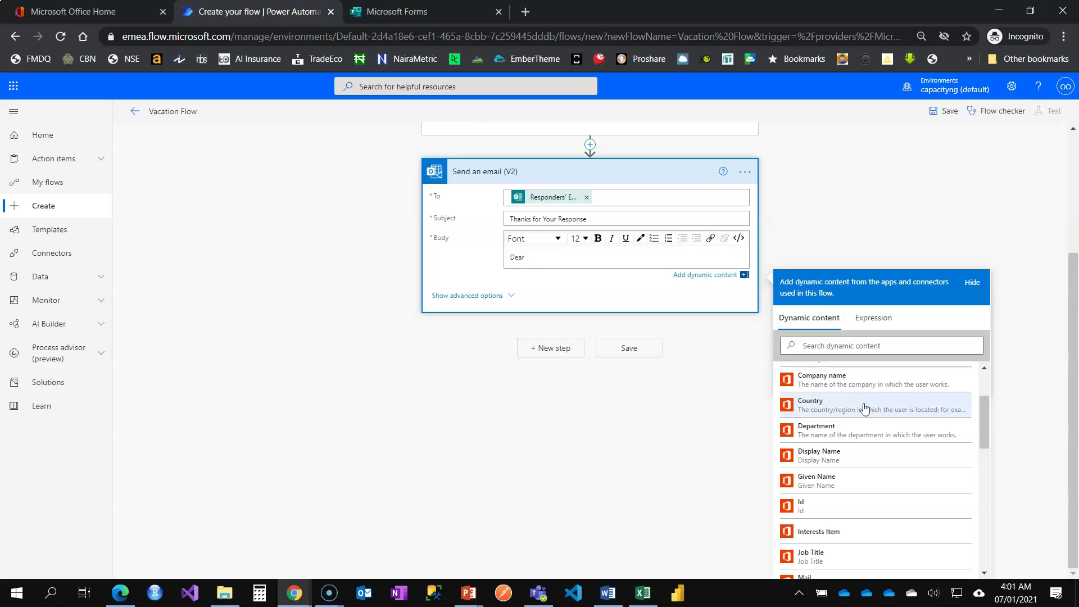
left_click(823, 456)
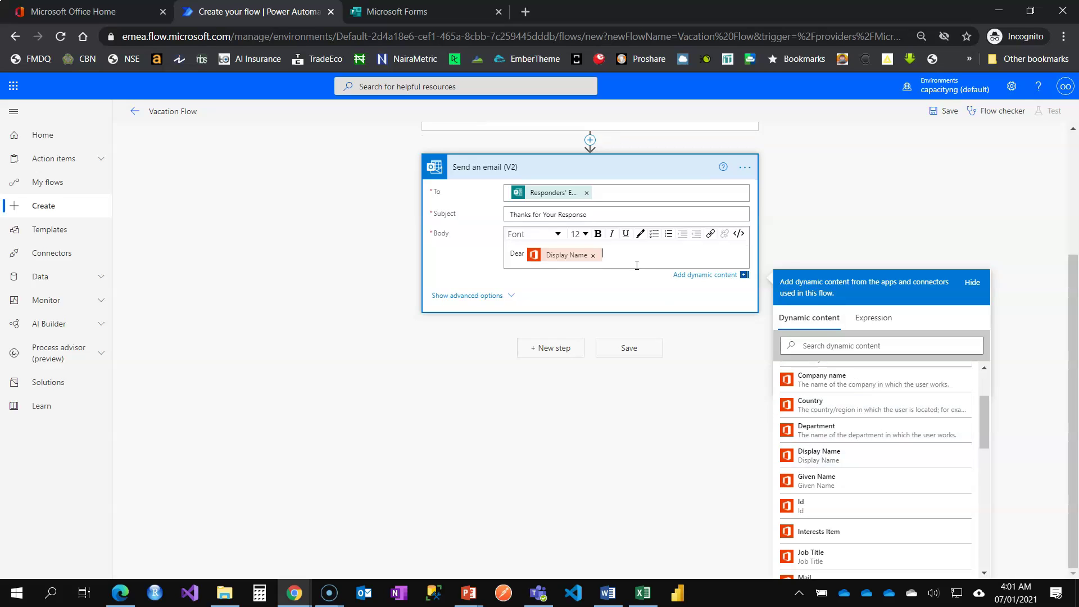
type(",")
key("Return")
type("Than")
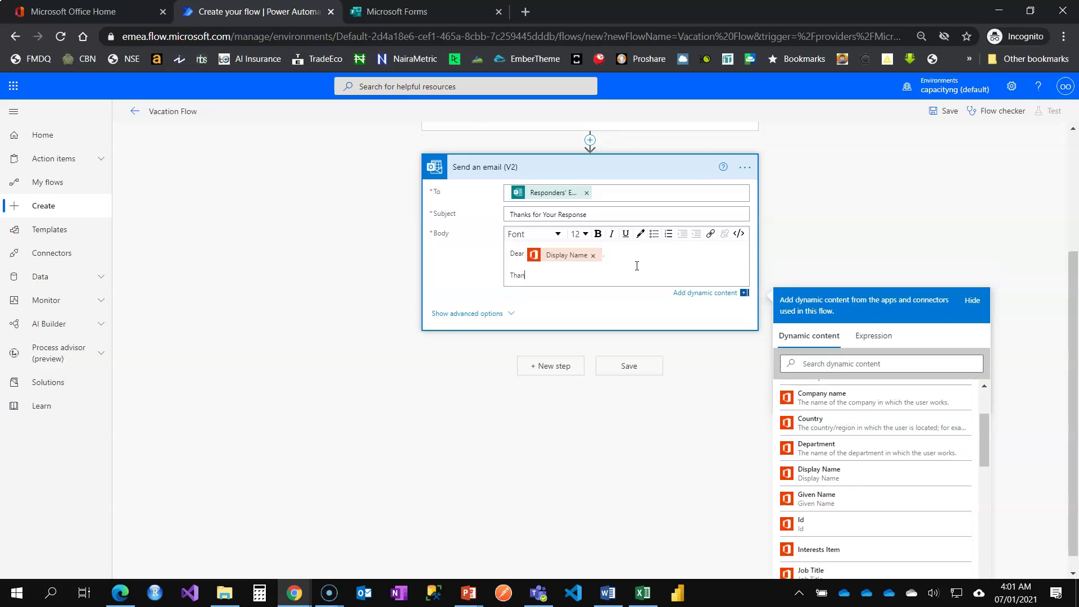
type("k you for your resposne on t")
key("BackSpace")
key("BackSpace")
type("to the Team's Vacation Decisio")
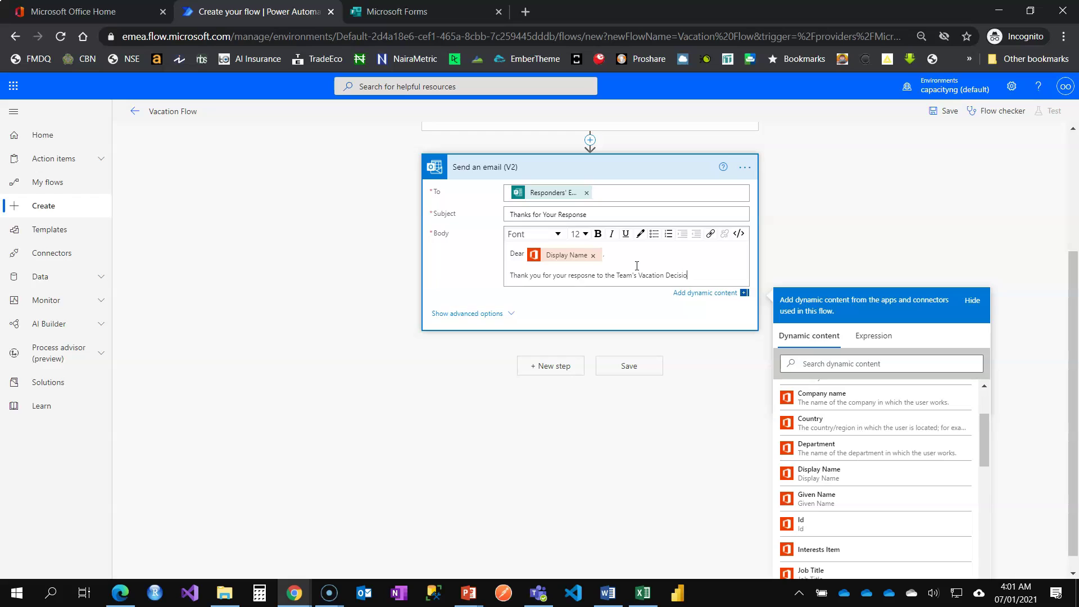
type("n Survey.")
Add a paragraph promising they'll have their share of the fun, then sign off 'Regards,'.
key("Return")
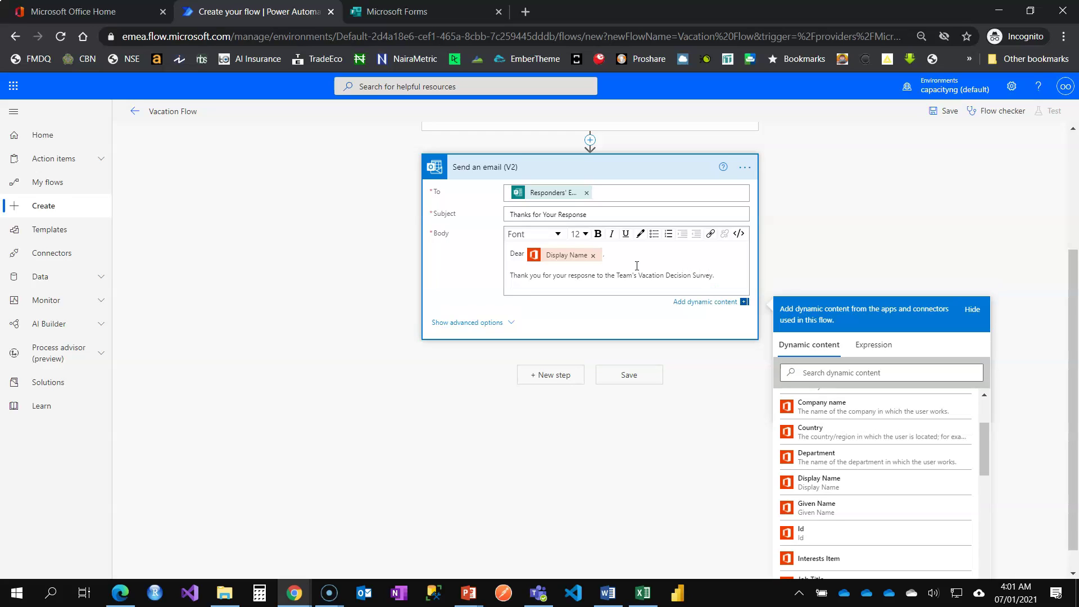
type("W")
key("BackSpace")
key("BackSpace")
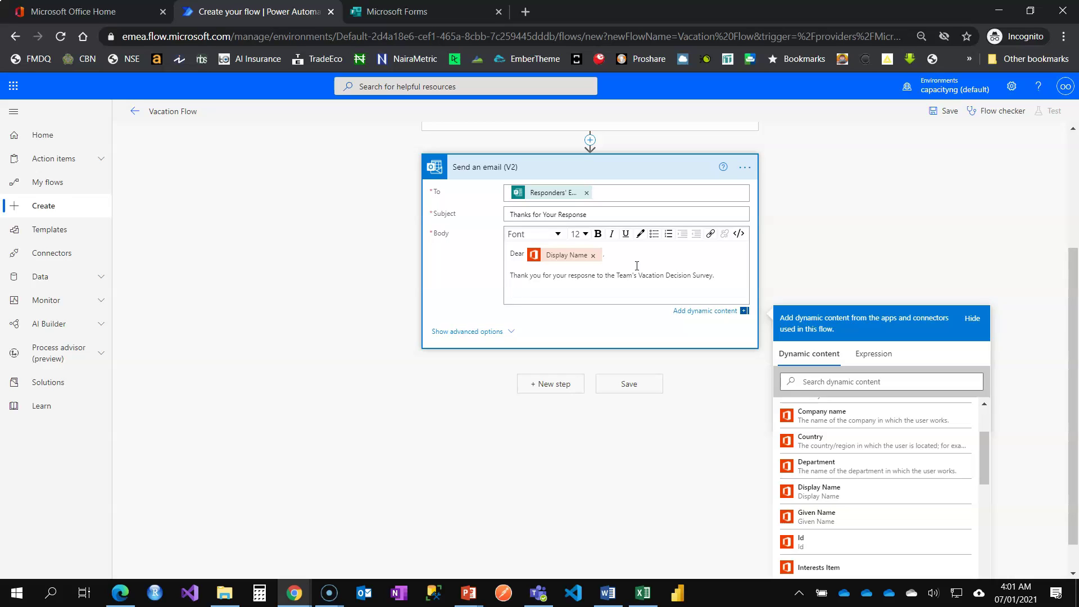
type("Be assured that we respect your decision and")
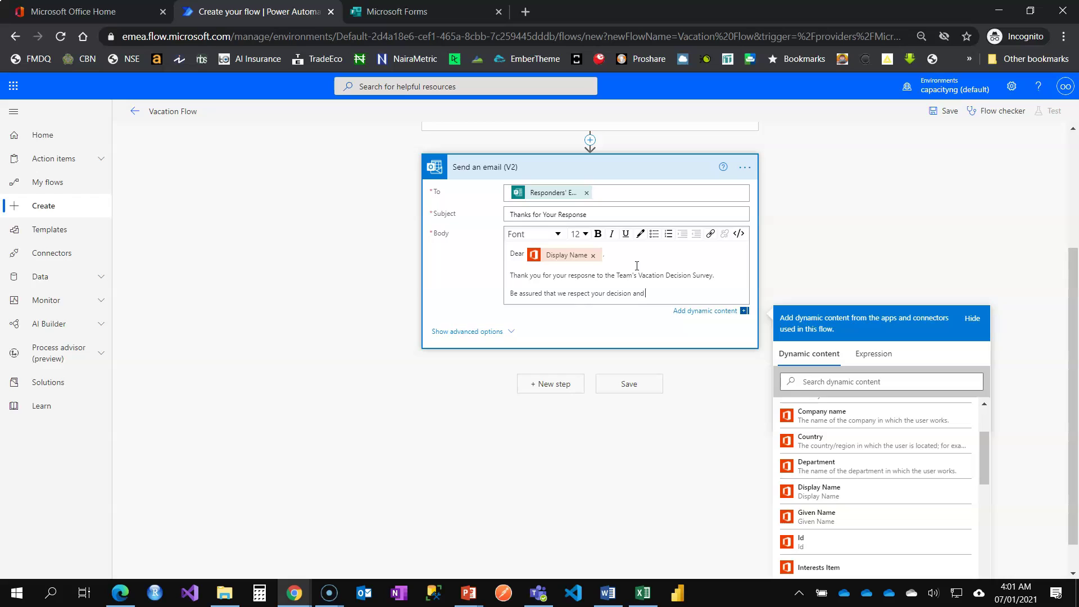
type(" we will do our best to ensure the fu")
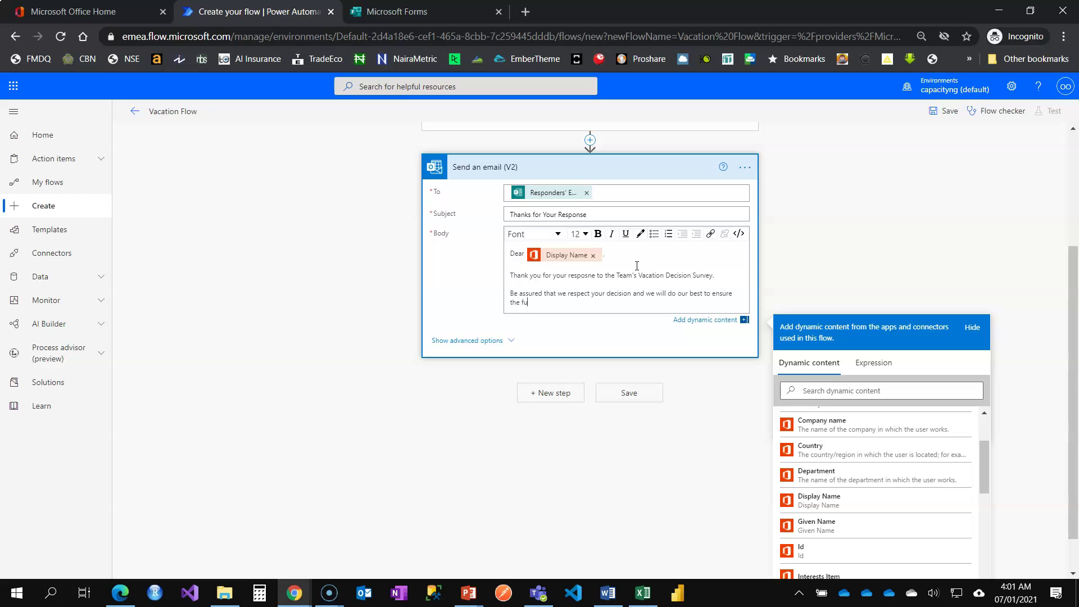
type("n")
key("BackSpace")
key("BackSpace")
key("BackSpace")
key("BackSpace")
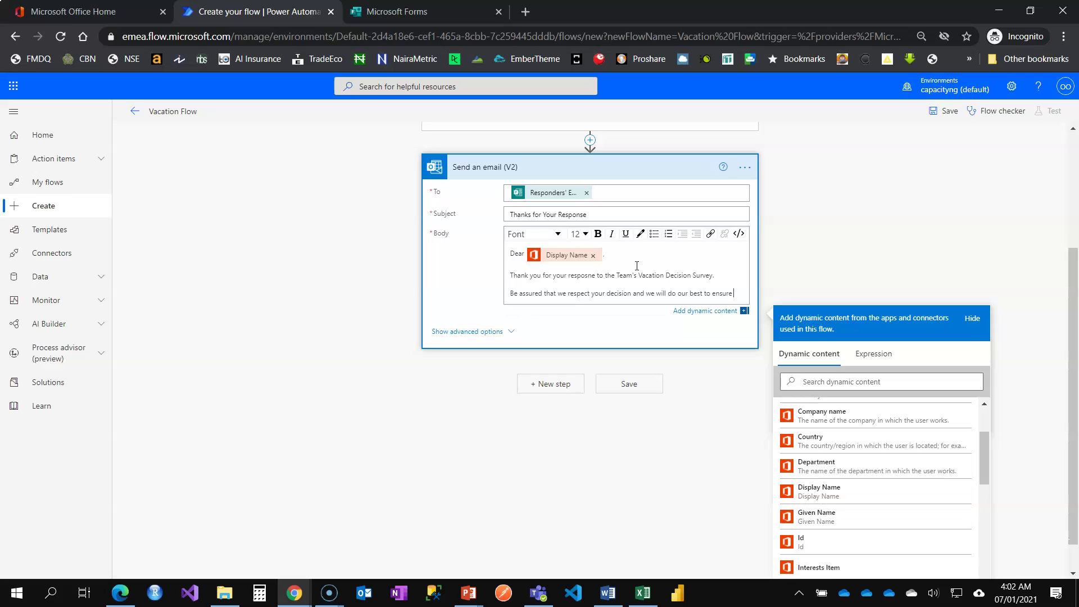
type("you have y")
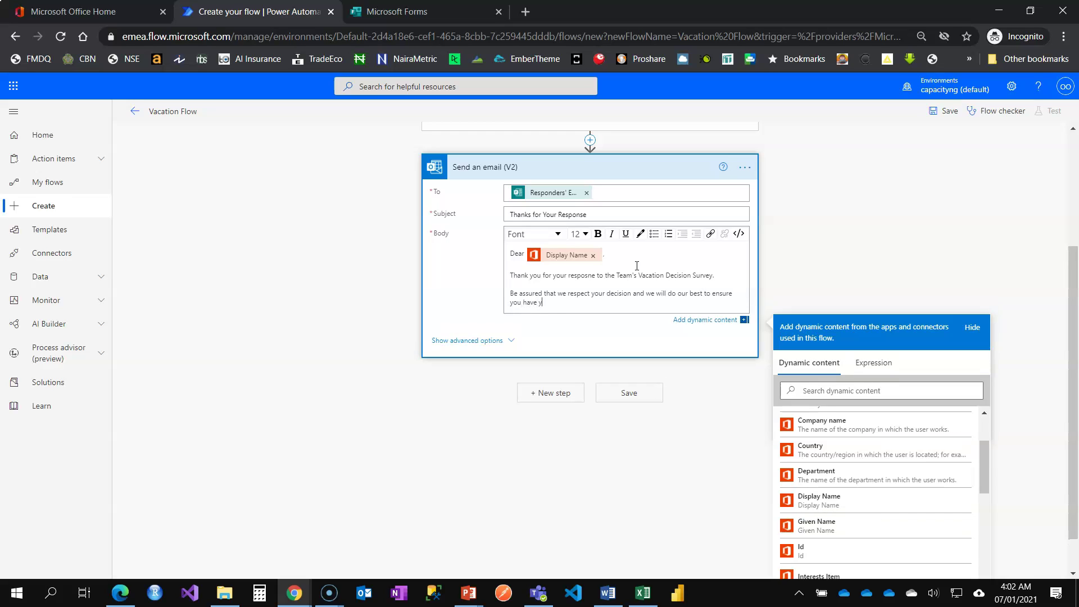
type("our share of the fun!")
key("Return")
key("Return")
type("Reg")
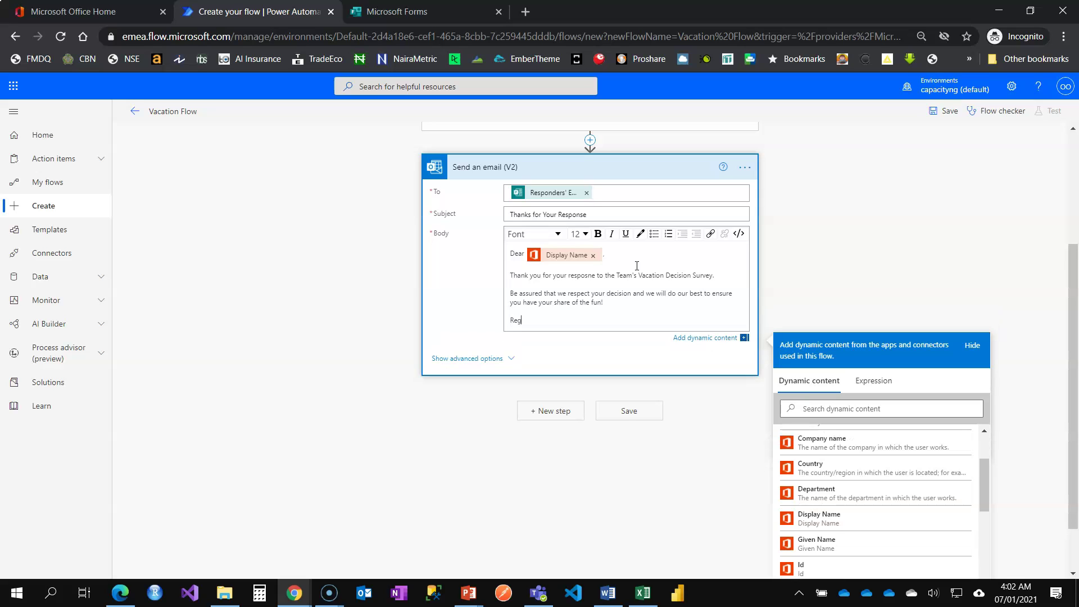
type("ards,")
key("Return")
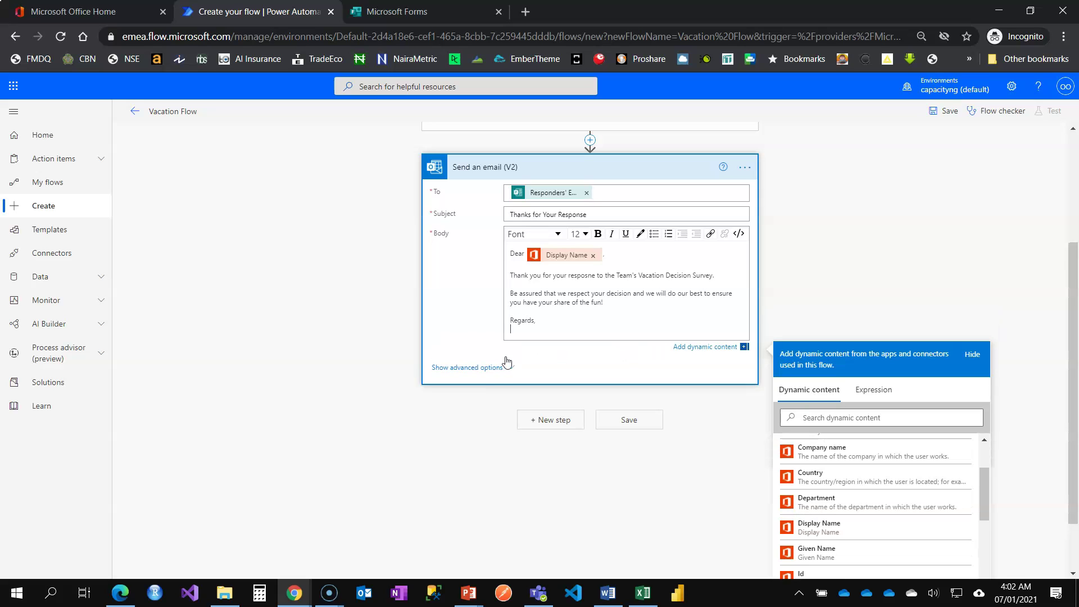
In the email's advanced options, choose Normal importance, then save the Vacation Flow.
left_click(482, 368)
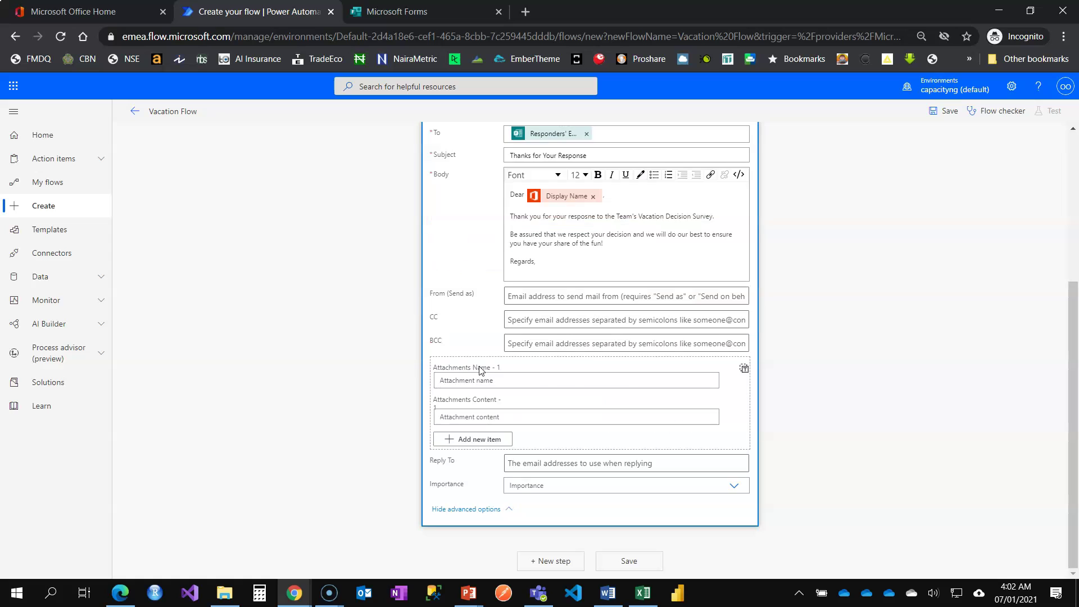
left_click(586, 483)
left_click(531, 518)
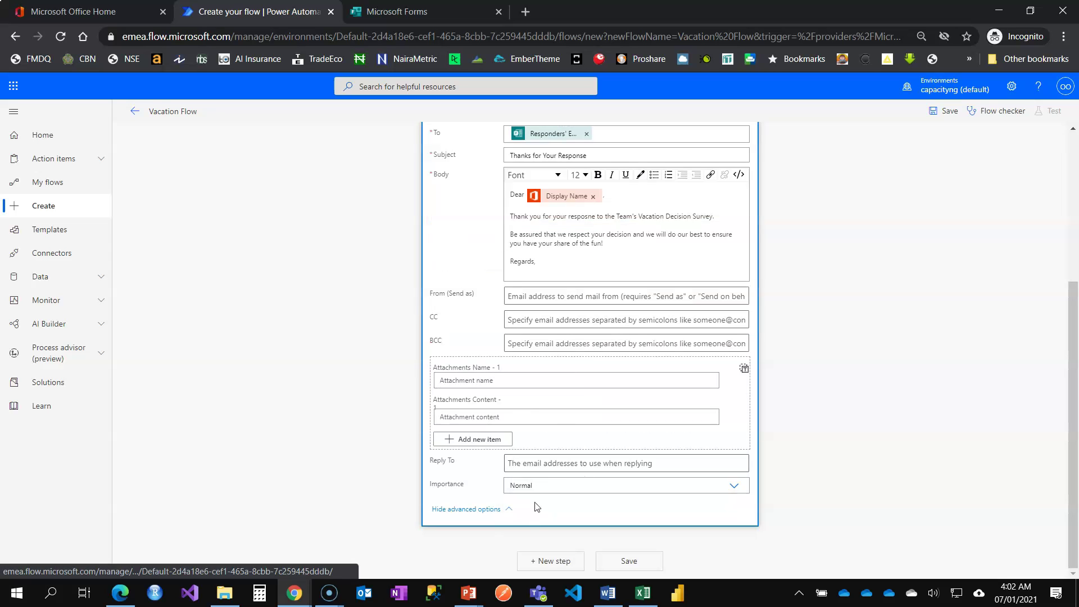
scroll(606, 188, "up", 3)
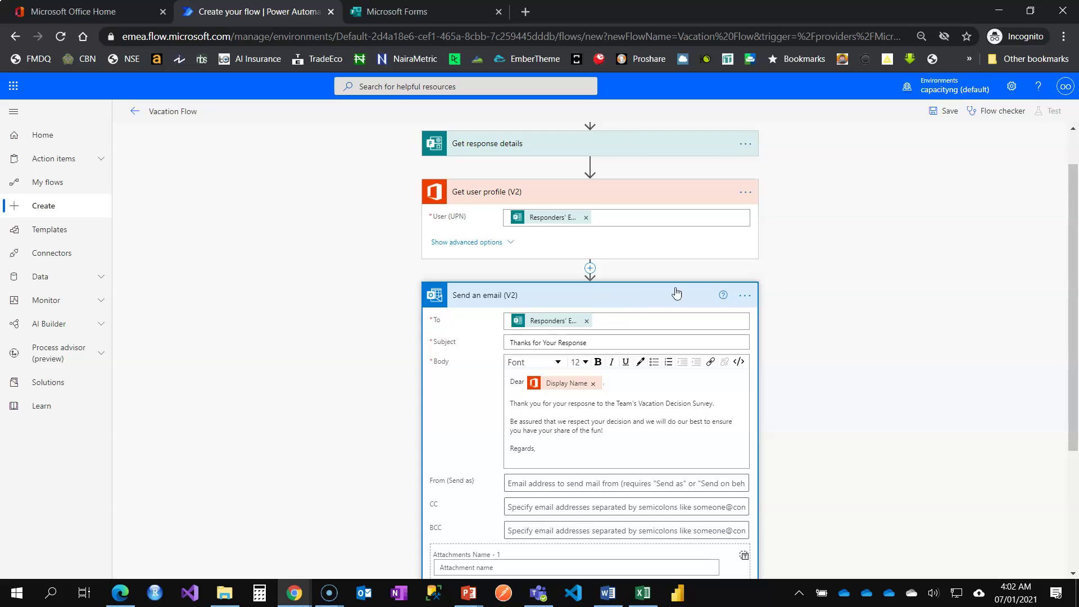
left_click(936, 111)
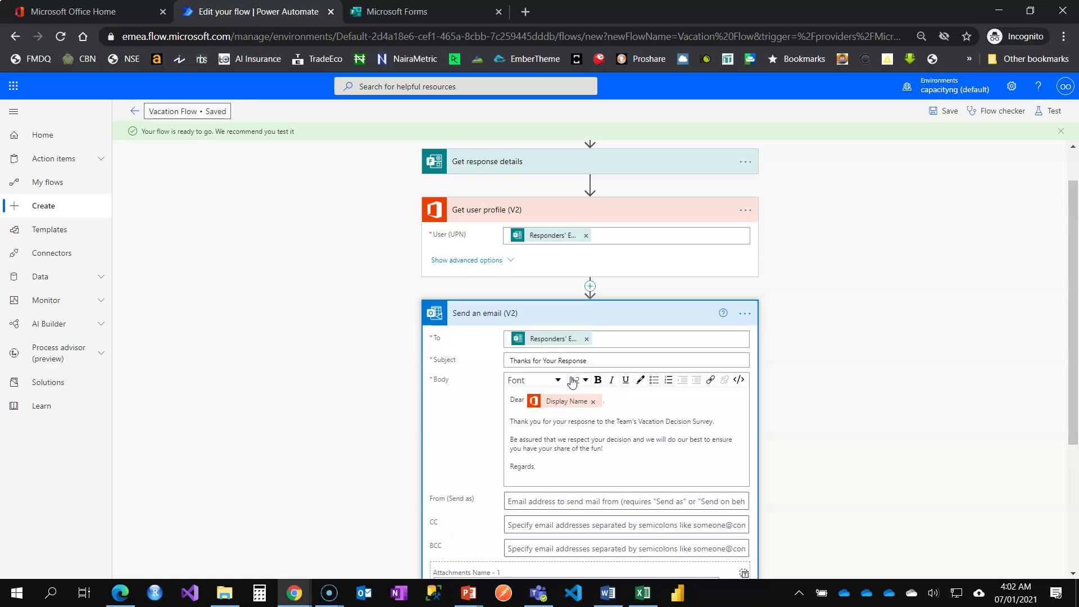
left_click(400, 12)
left_click(975, 135)
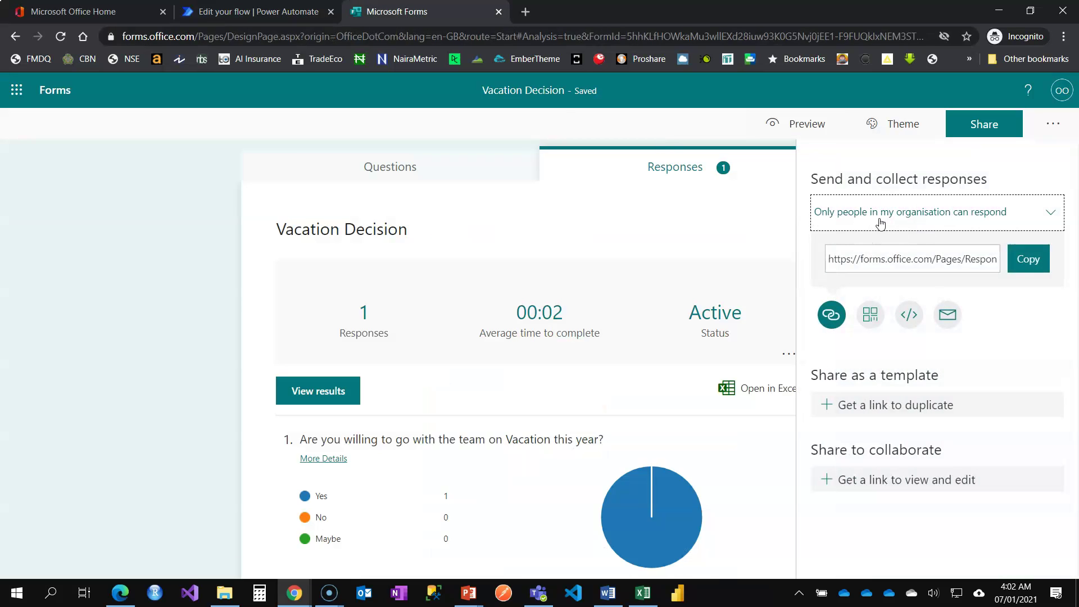
left_click(965, 212)
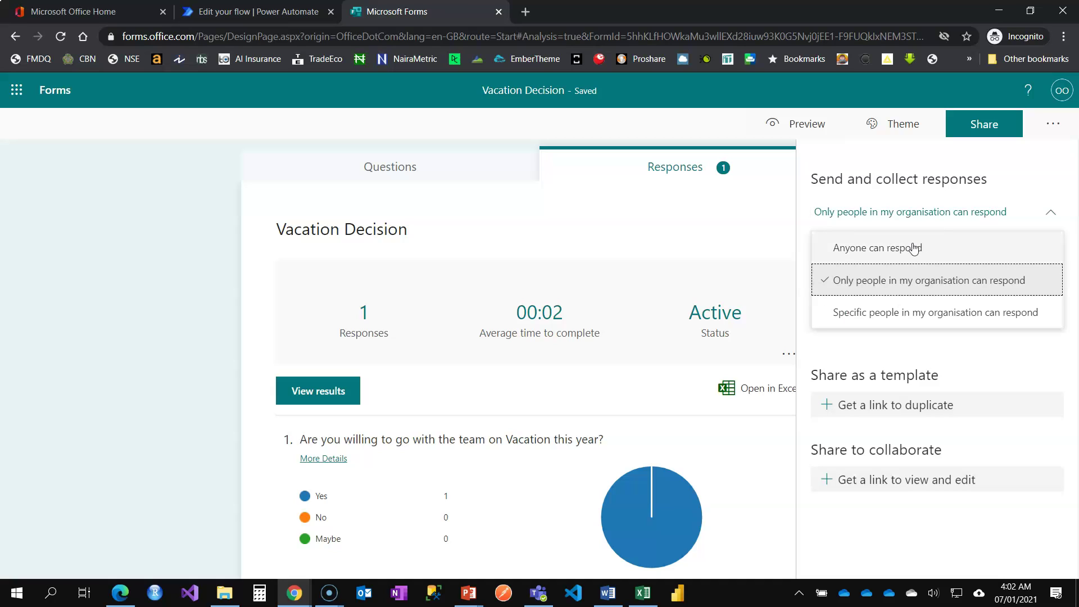
left_click(876, 246)
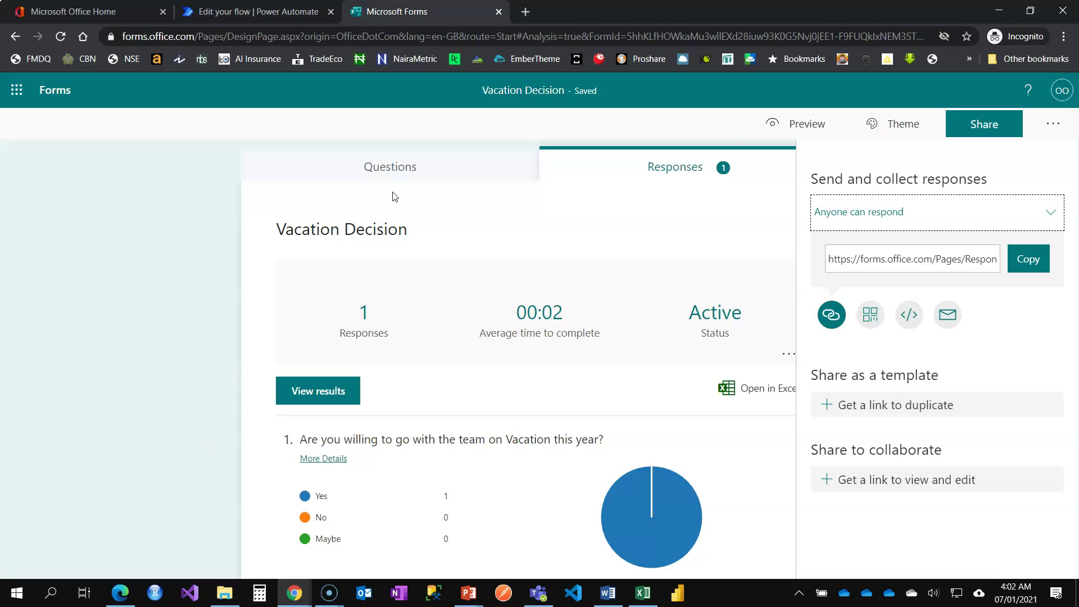
left_click(411, 170)
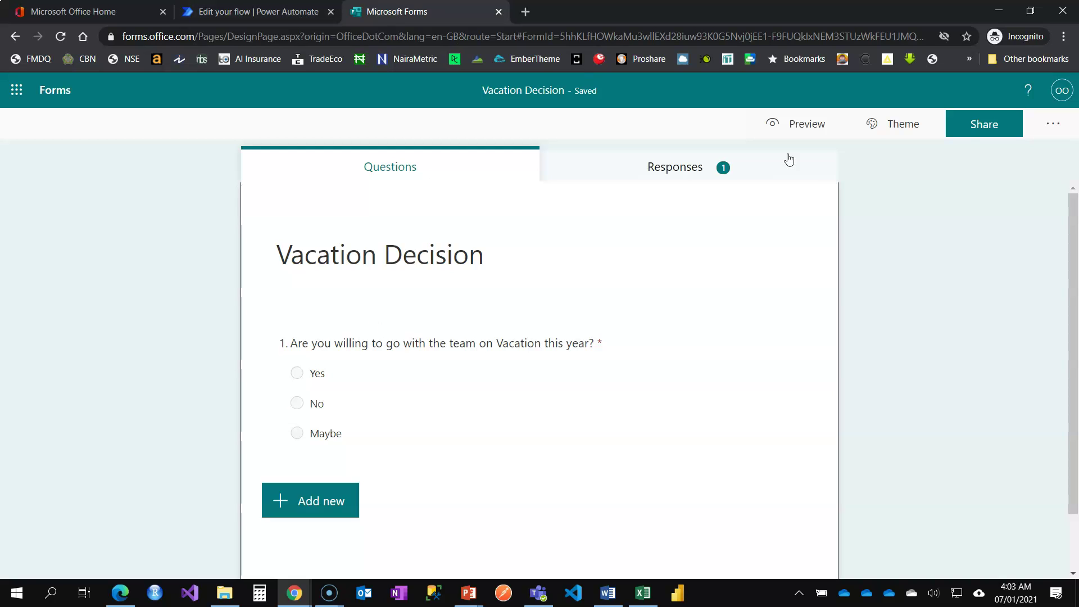
left_click(970, 141)
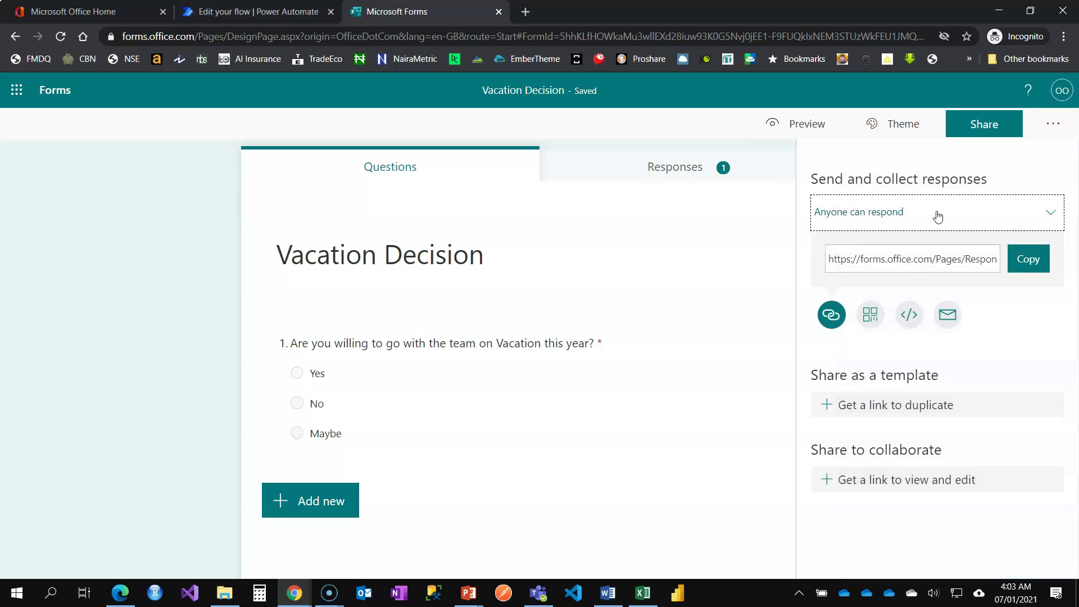
left_click(936, 217)
left_click(928, 284)
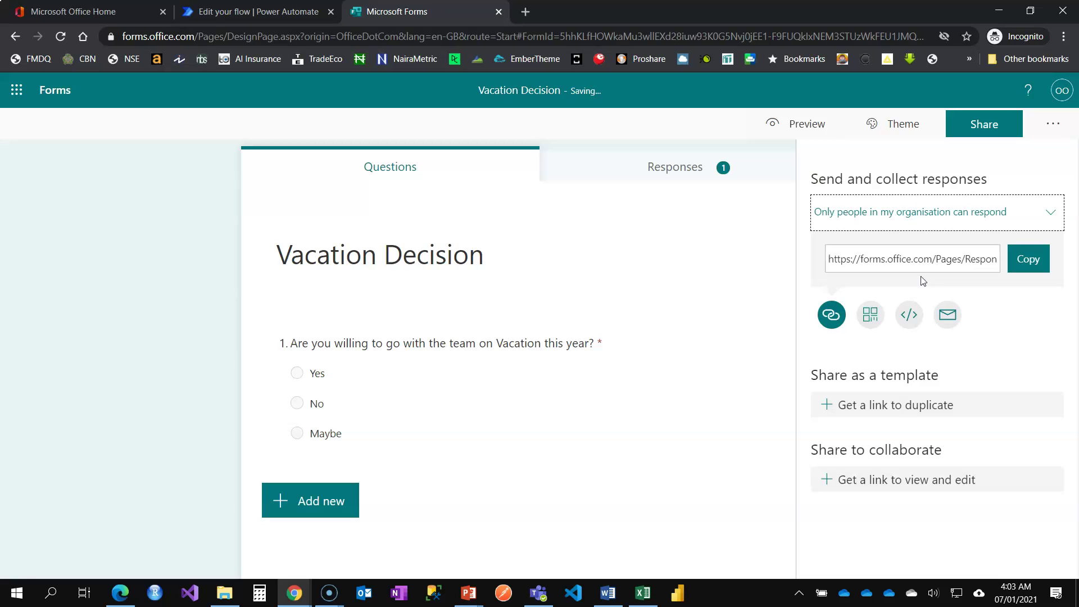
left_click(162, 225)
left_click(261, 12)
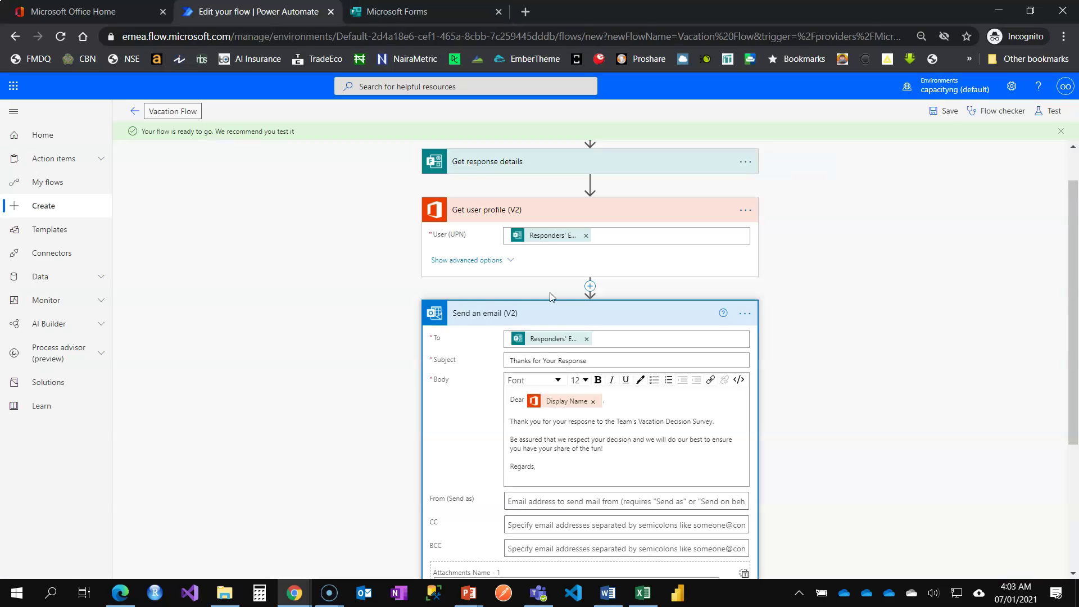
Collapse the Send an email card and test the flow manually.
left_click(511, 312)
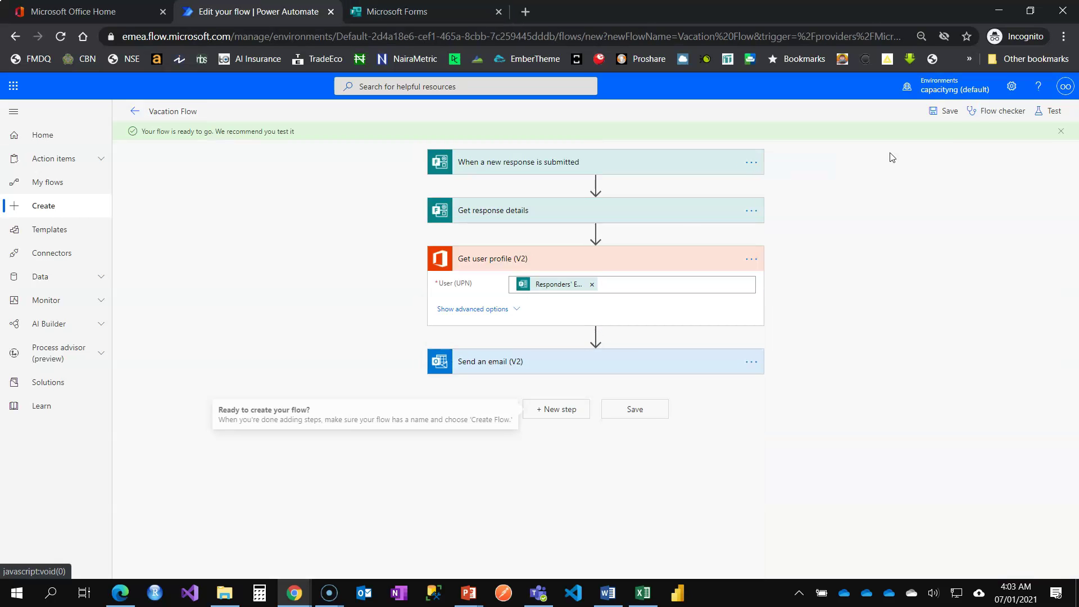
left_click(1050, 112)
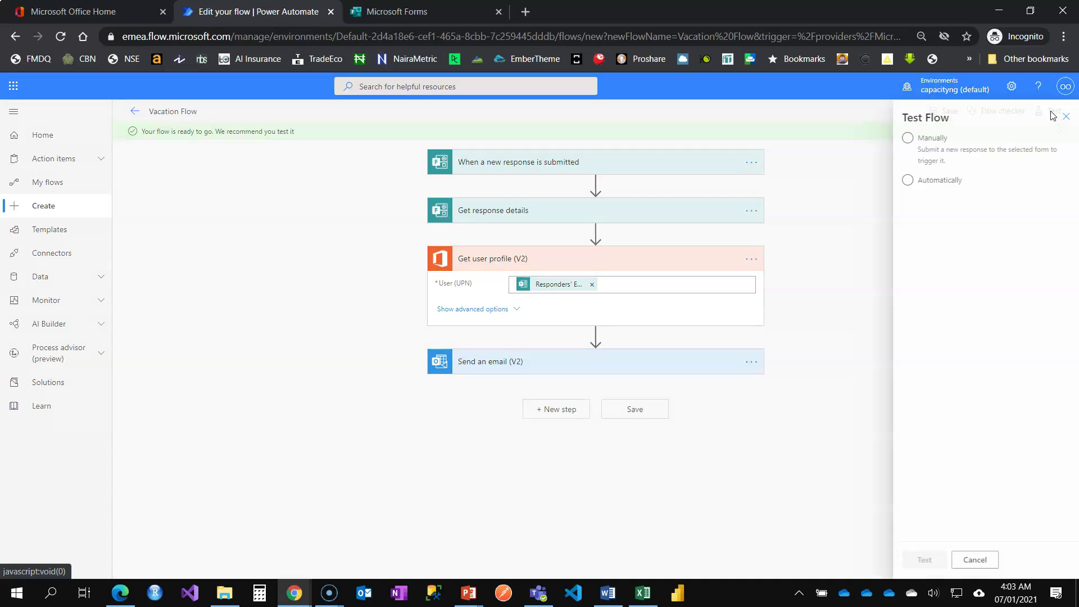
left_click(918, 141)
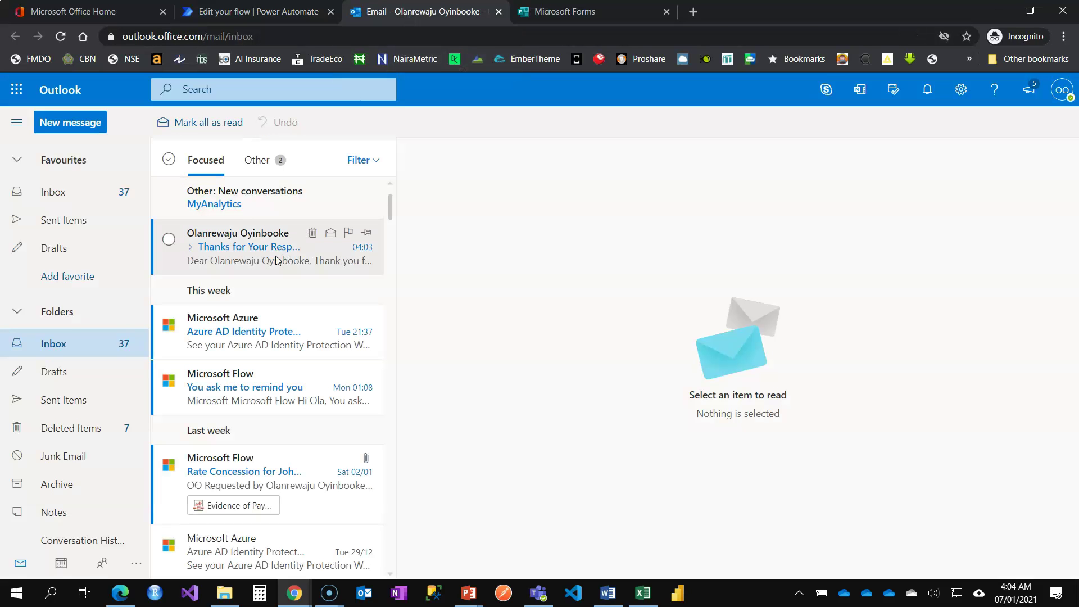
Read the 'Thanks for Your Response' email in Outlook, then return to the Vacation Flow details.
left_click(264, 260)
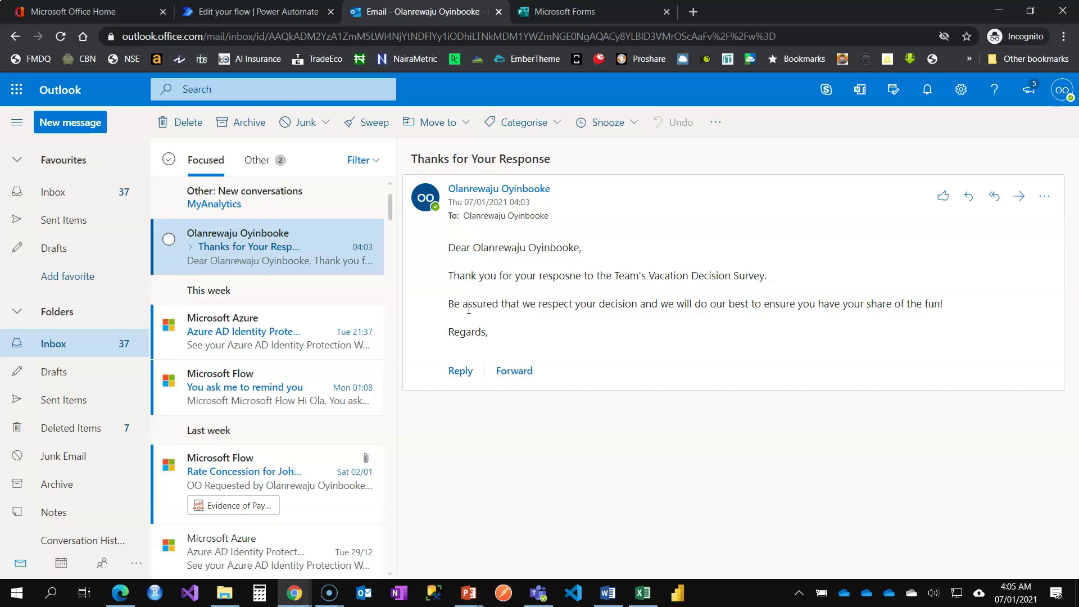
left_click(269, 12)
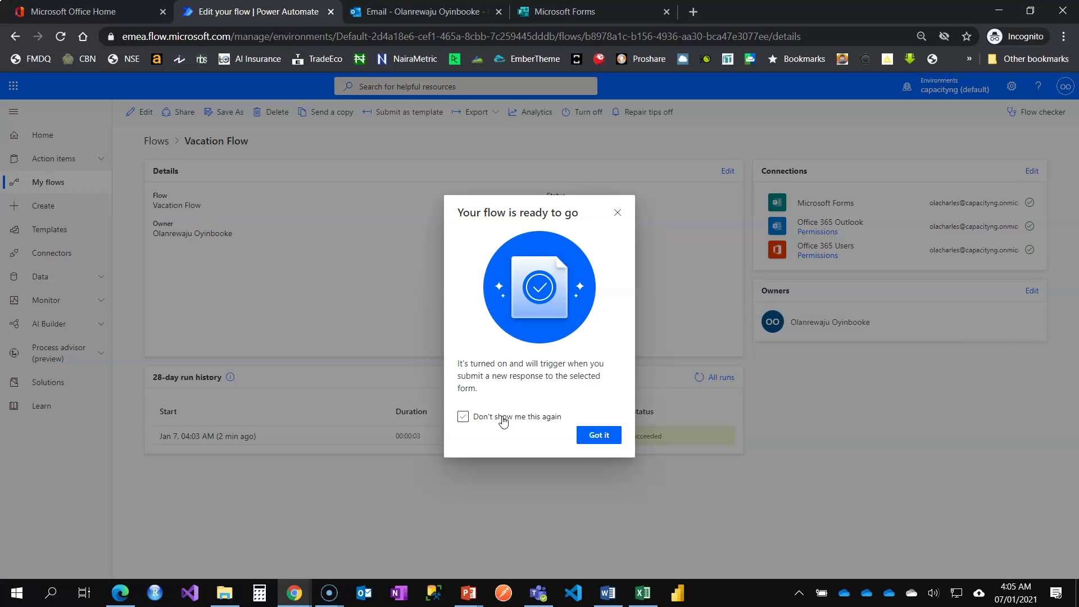
Dismiss the flow-ready notice with 'Don't show me this again' and reopen the Vacation Flow for editing.
left_click(500, 417)
left_click(610, 443)
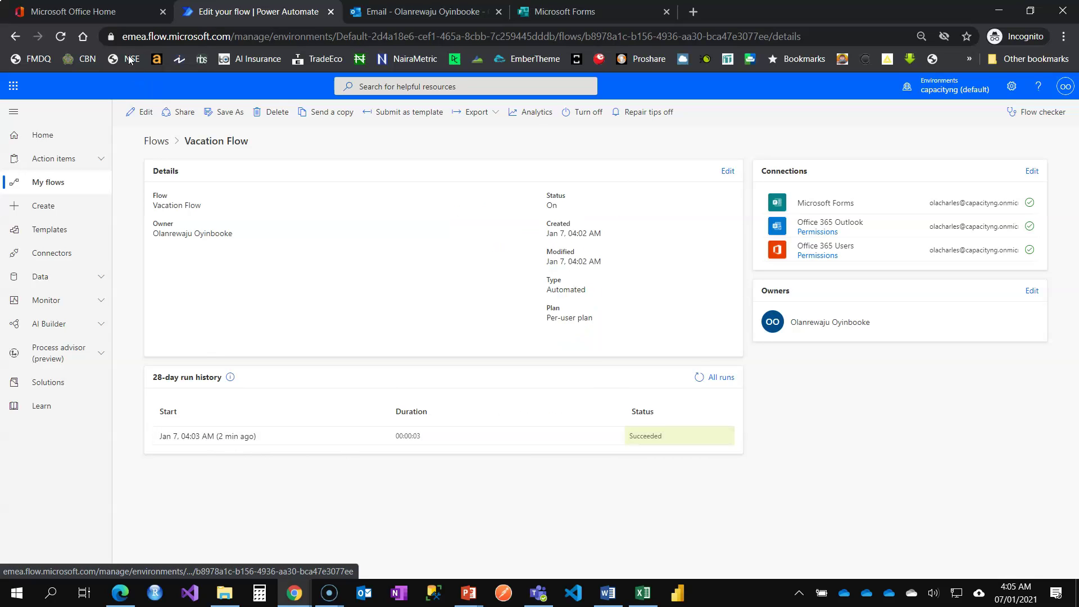
left_click(144, 118)
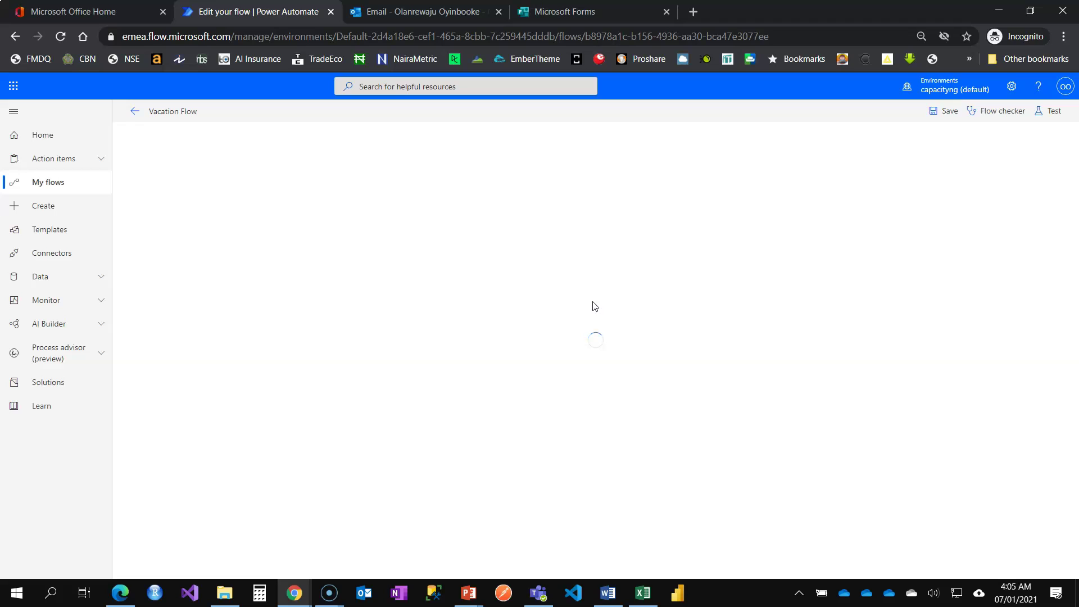